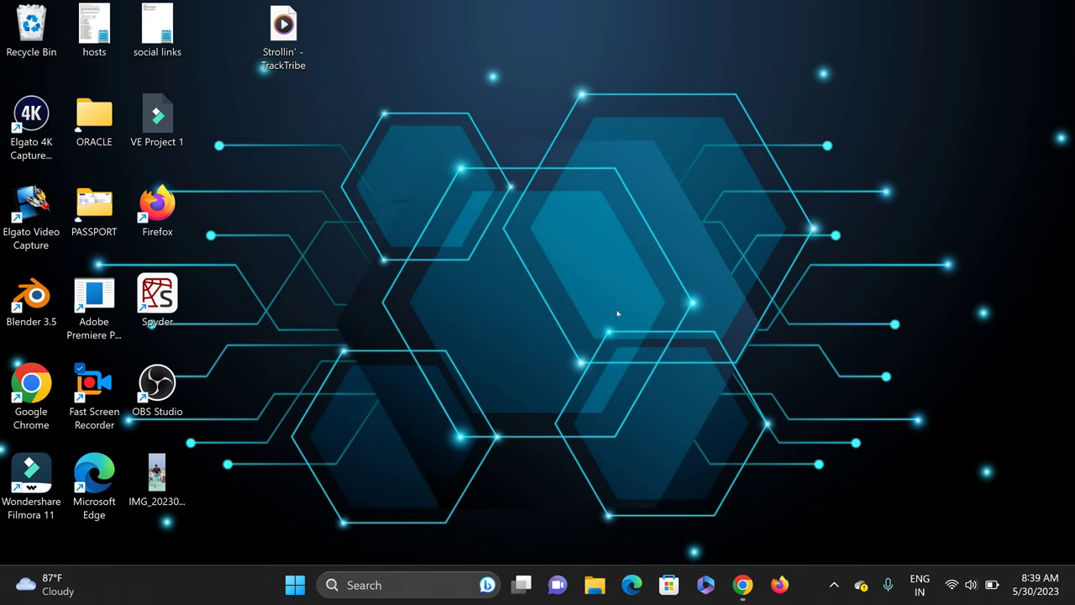
# Switch to Chrome, open the Sanchar Saathi site from the search results, and open its Block Your Lost/Stolen Mobile (CEIR) service
pyautogui.click(743, 584)
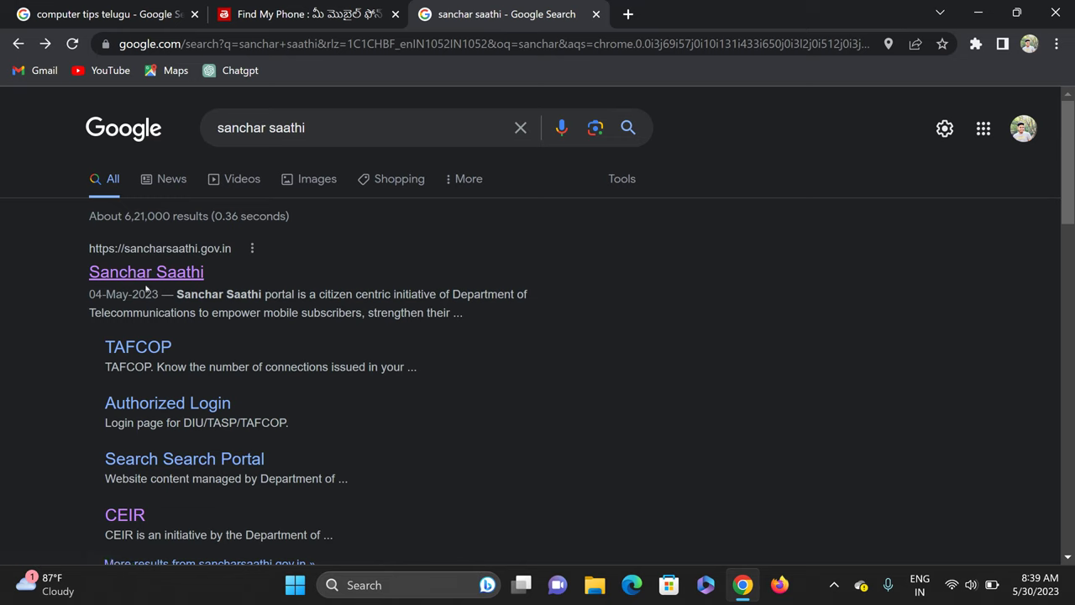
pyautogui.click(174, 274)
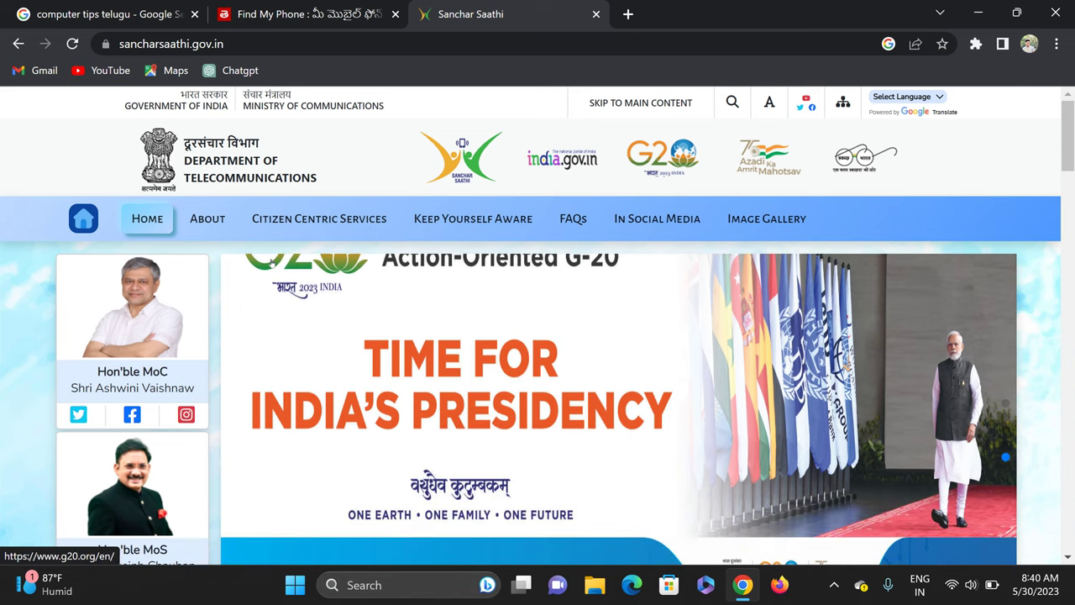
pyautogui.click(310, 221)
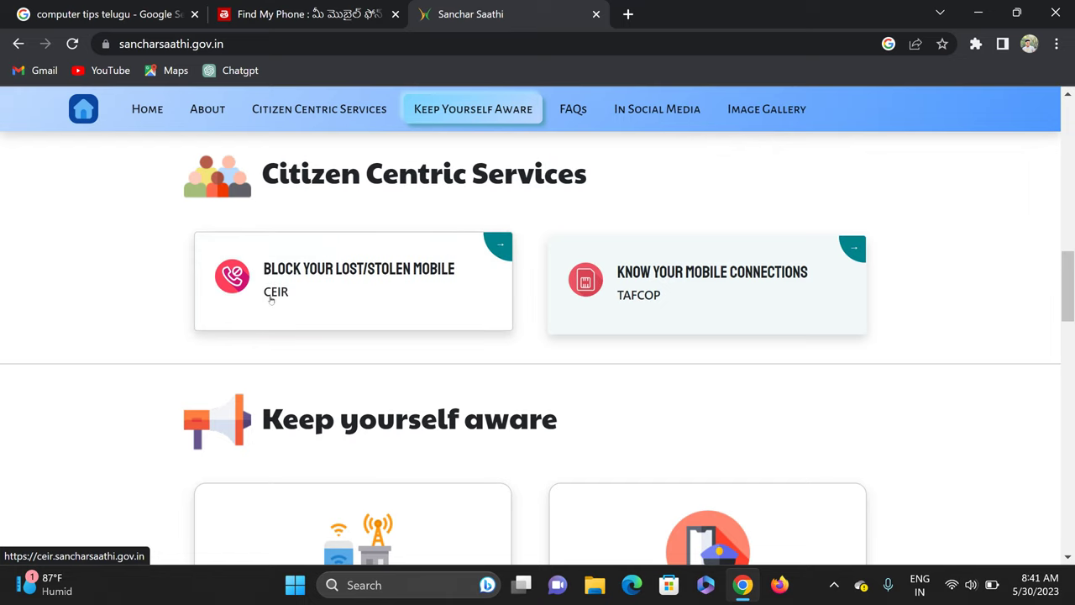
pyautogui.click(339, 274)
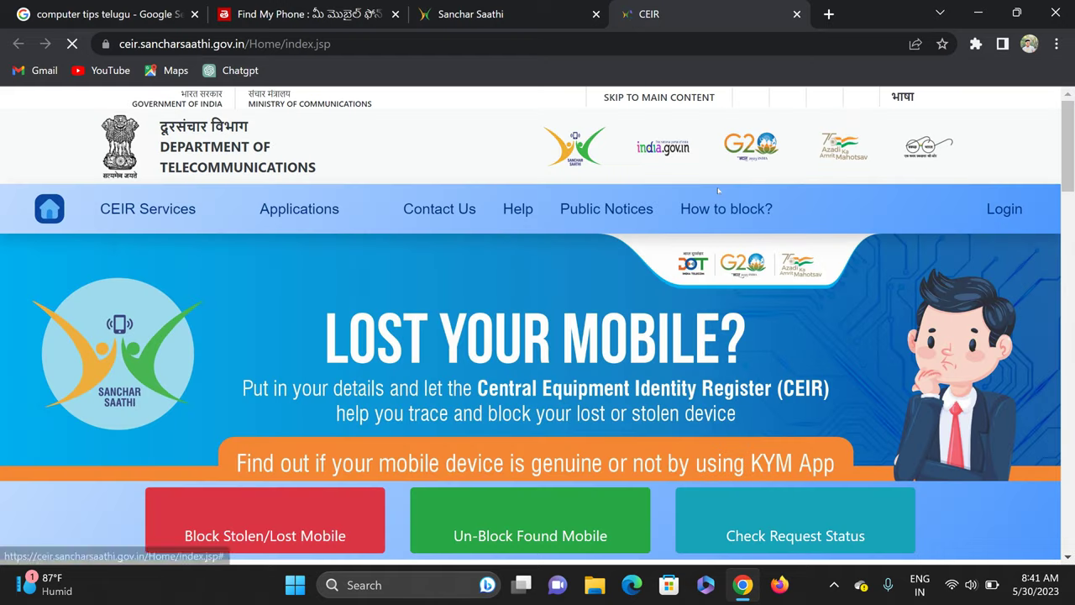
# Examine the CEIR home page's block, un-block and request status options and the CEIR Dashboard
pyautogui.scroll(-2, 395, 270)
pyautogui.scroll(1, 378, 210)
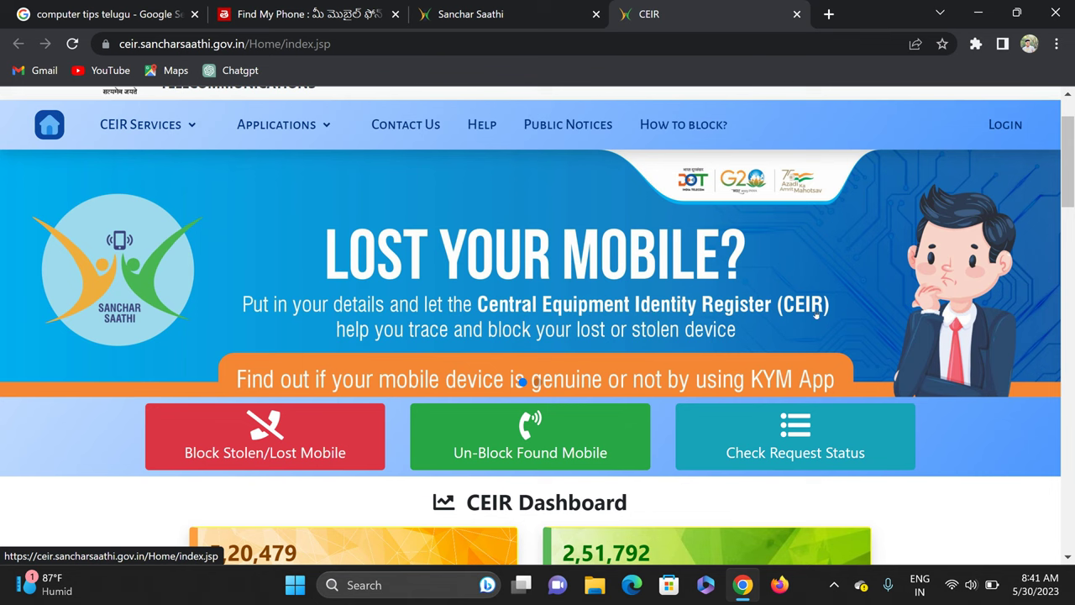
pyautogui.scroll(-1, 583, 298)
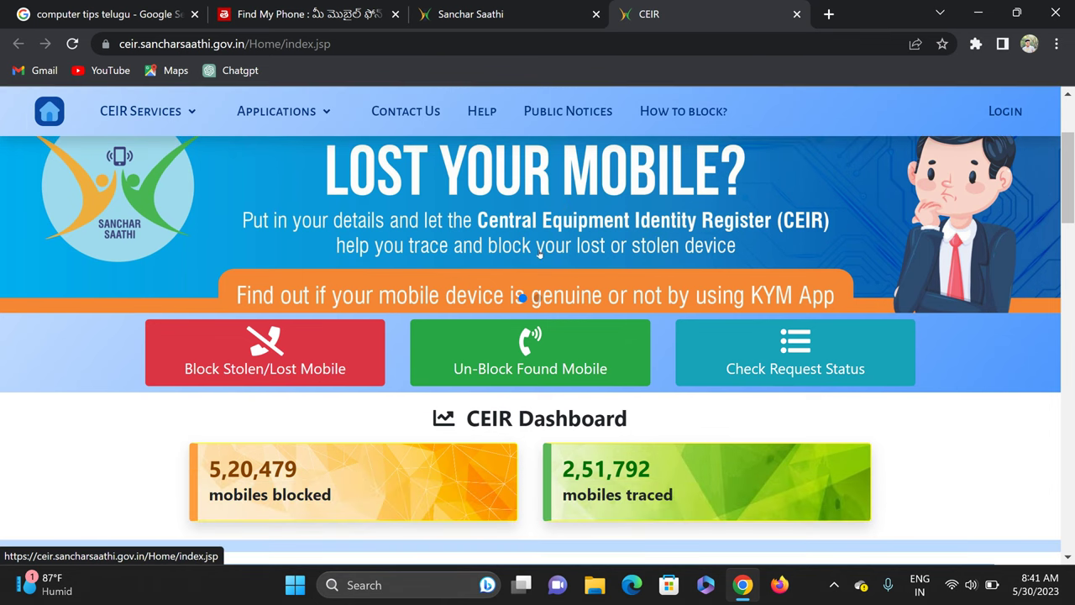
pyautogui.scroll(-1, 243, 353)
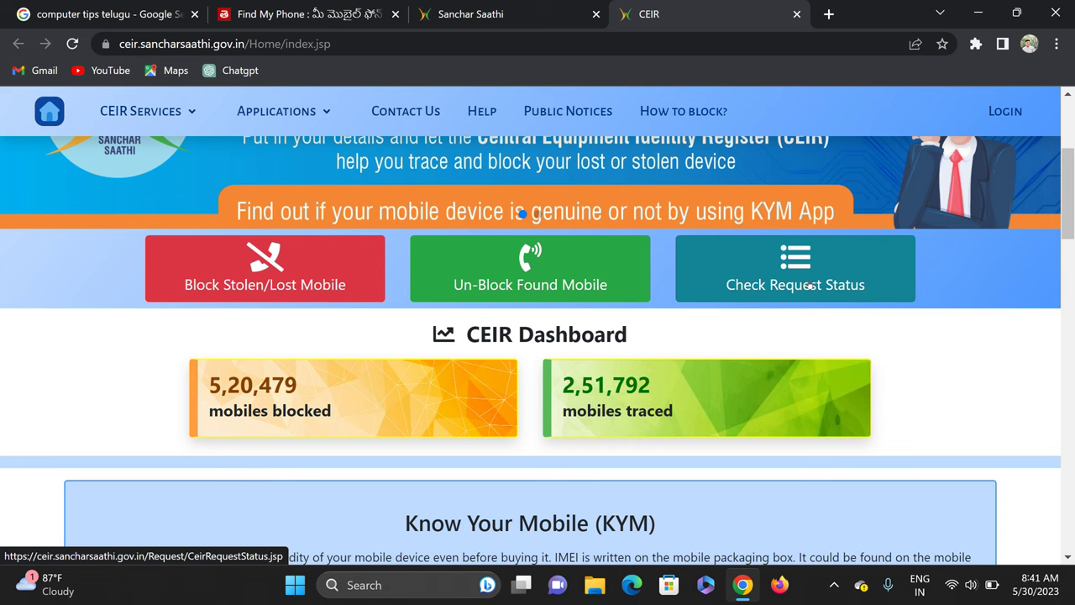
pyautogui.scroll(-1, 343, 336)
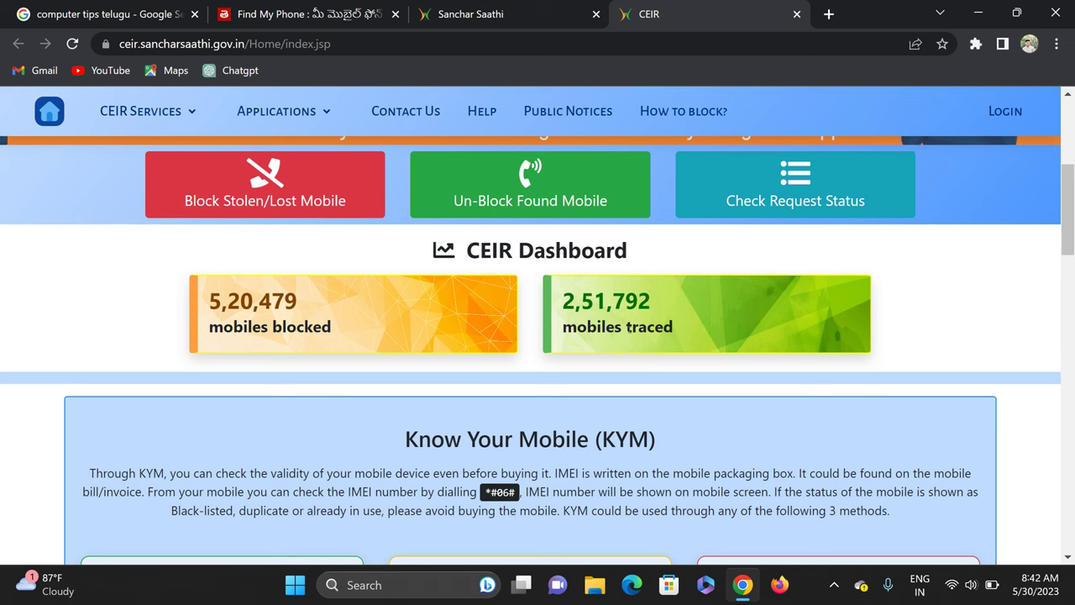
# Read the Know Your Mobile (KYM) section and its SMS, KYM app and web portal methods
pyautogui.scroll(-2, 502, 369)
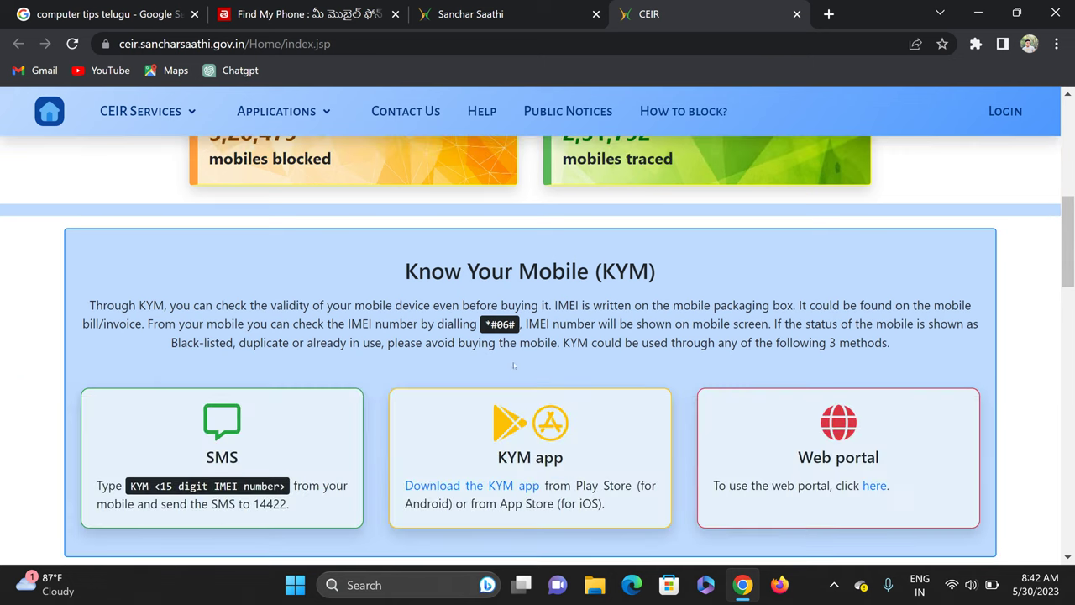
pyautogui.scroll(-2, 514, 364)
pyautogui.scroll(2, 550, 290)
pyautogui.scroll(-1, 454, 342)
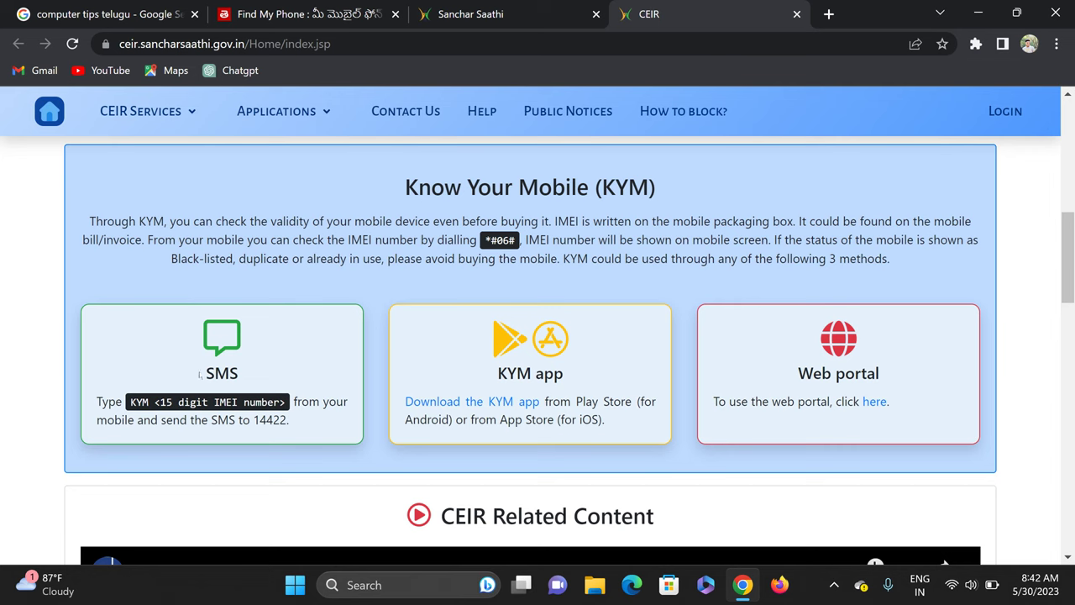
pyautogui.scroll(-1, 225, 331)
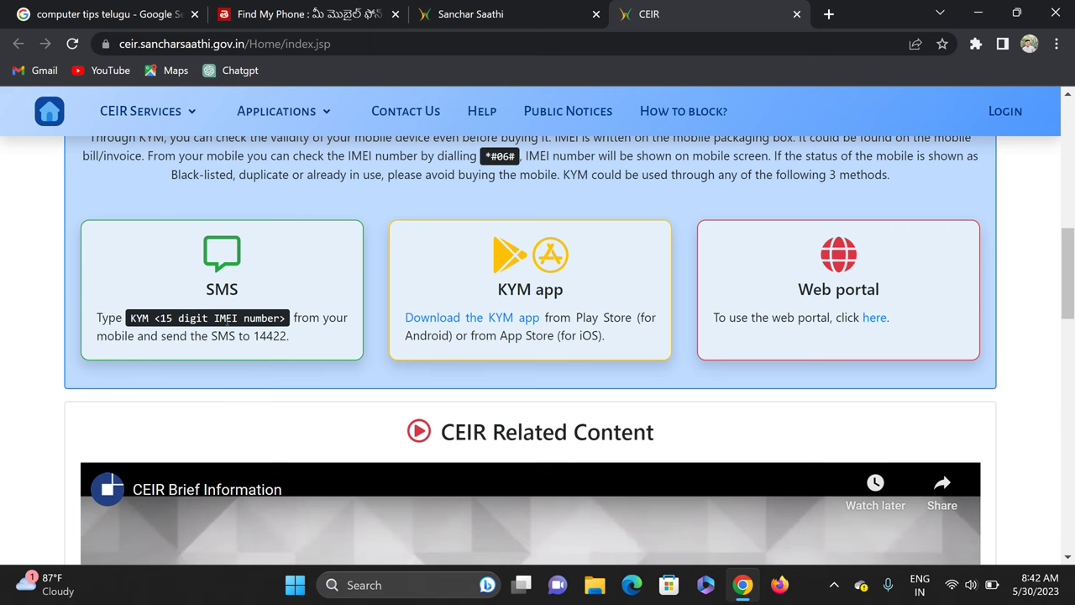
pyautogui.scroll(3, 227, 320)
pyautogui.scroll(-2, 245, 387)
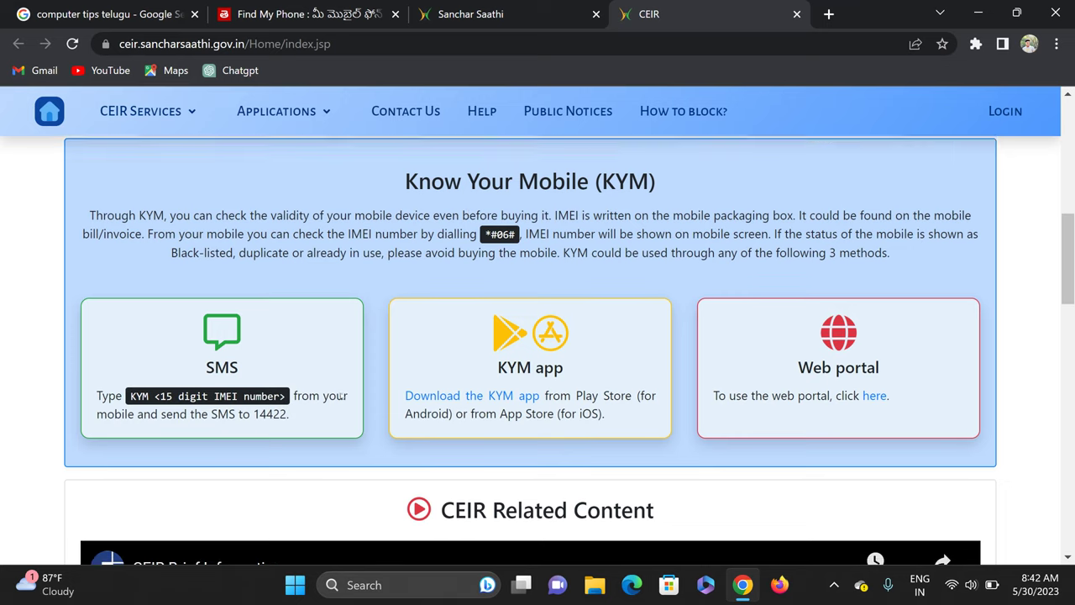
pyautogui.scroll(-1, 586, 286)
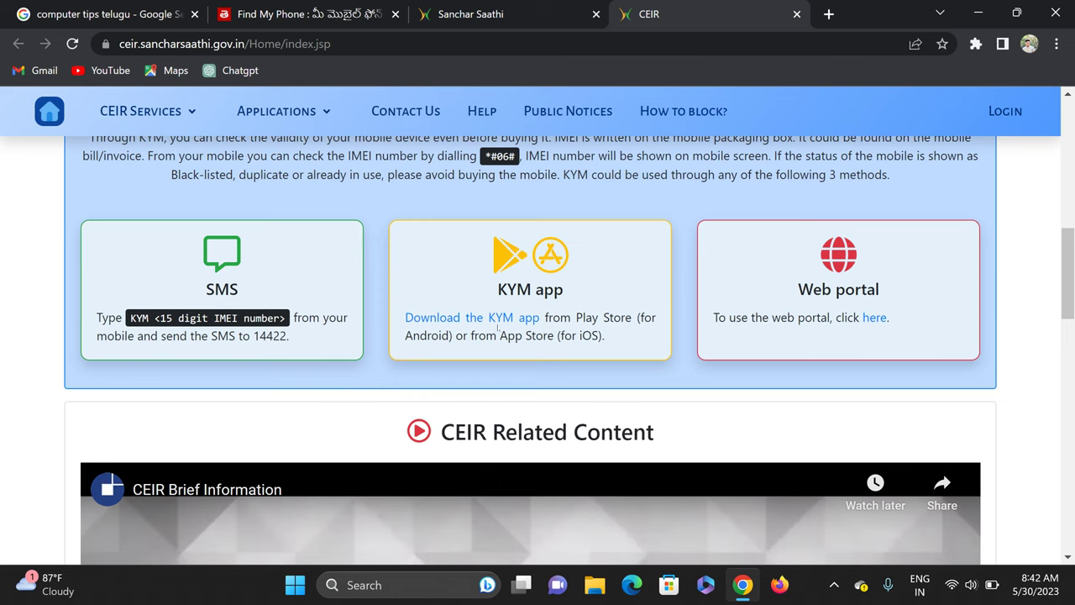
pyautogui.scroll(2, 537, 287)
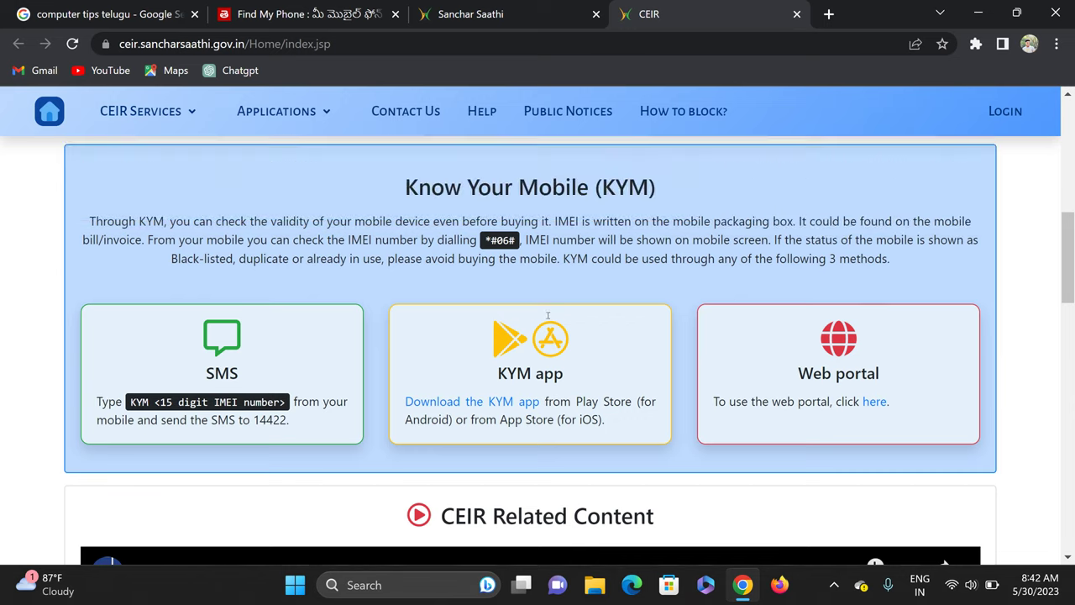
pyautogui.scroll(-2, 449, 305)
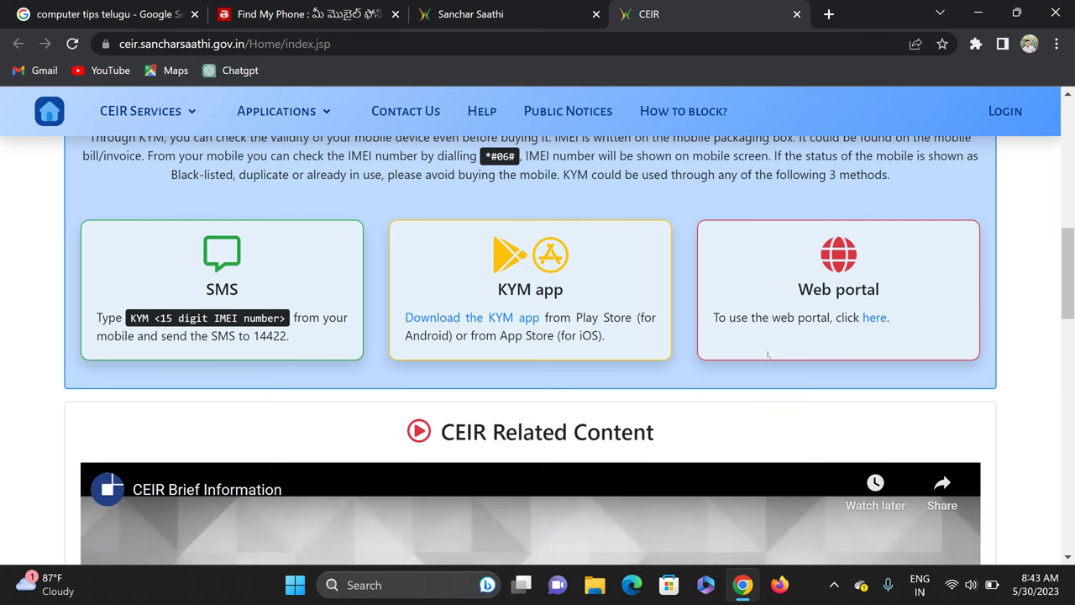
pyautogui.scroll(-1, 260, 365)
pyautogui.scroll(1, 262, 365)
# Look over the CEIR Related Content section with the CEIR Brief Information video
pyautogui.scroll(-3, 420, 324)
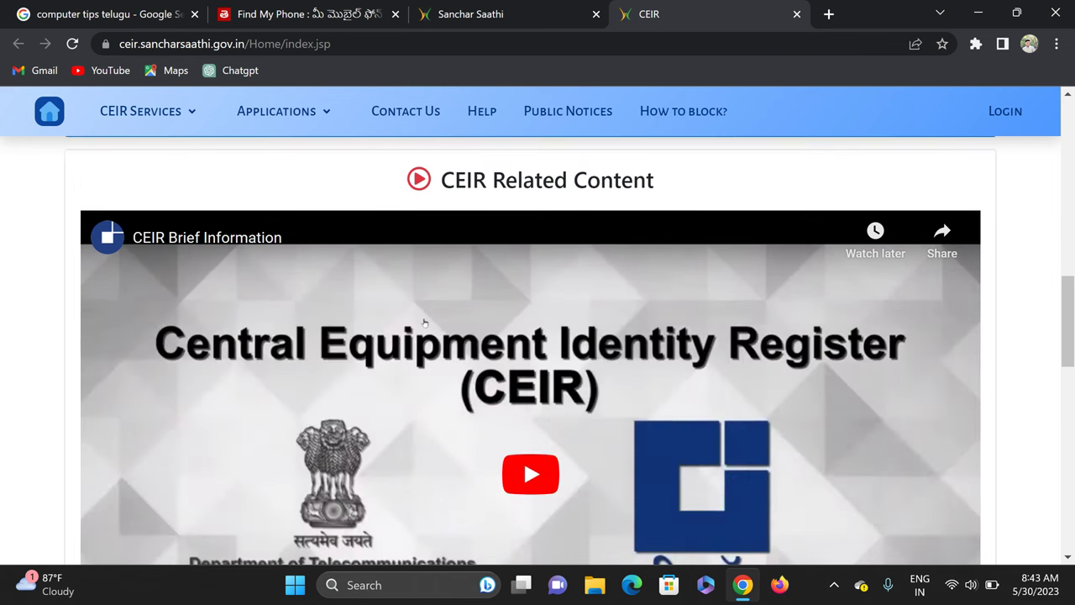
pyautogui.scroll(-1, 419, 333)
pyautogui.scroll(-1, 420, 328)
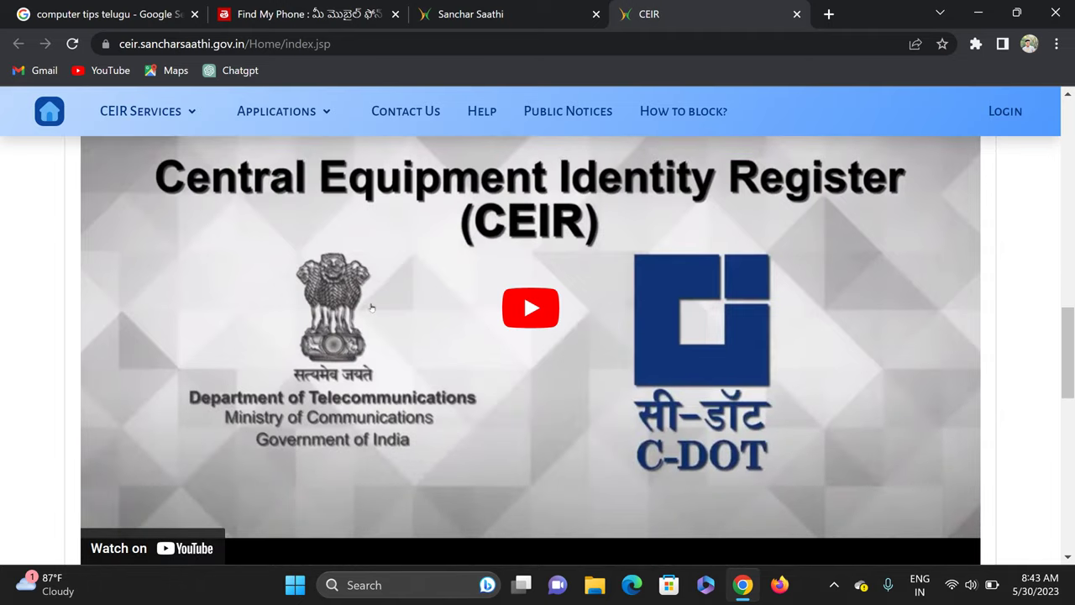
pyautogui.scroll(1, 372, 305)
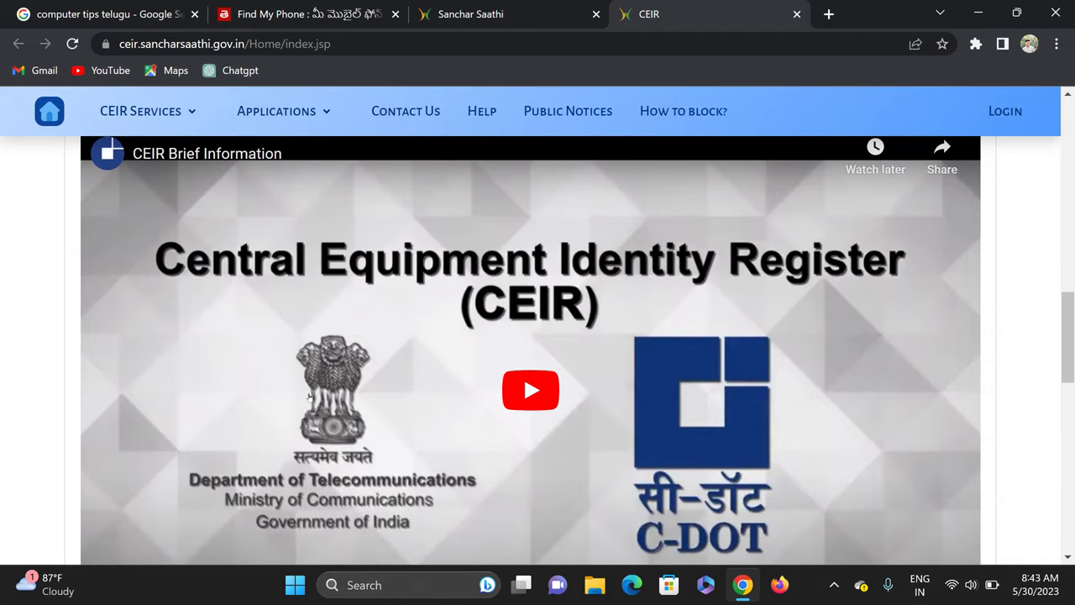
pyautogui.scroll(-1, 311, 396)
pyautogui.scroll(-1, 430, 366)
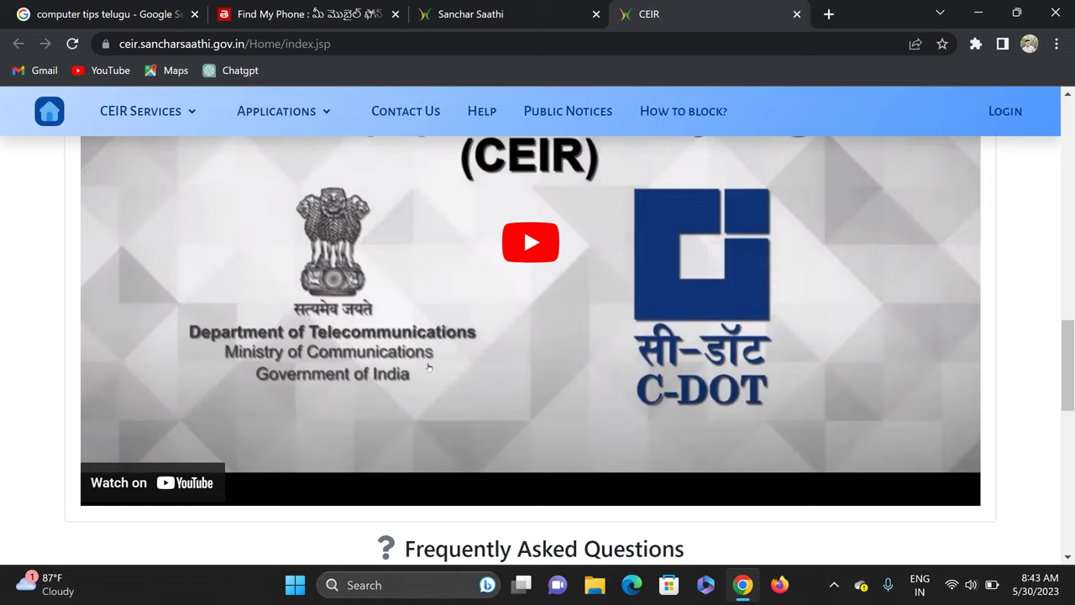
pyautogui.scroll(1, 480, 328)
pyautogui.scroll(1, 479, 317)
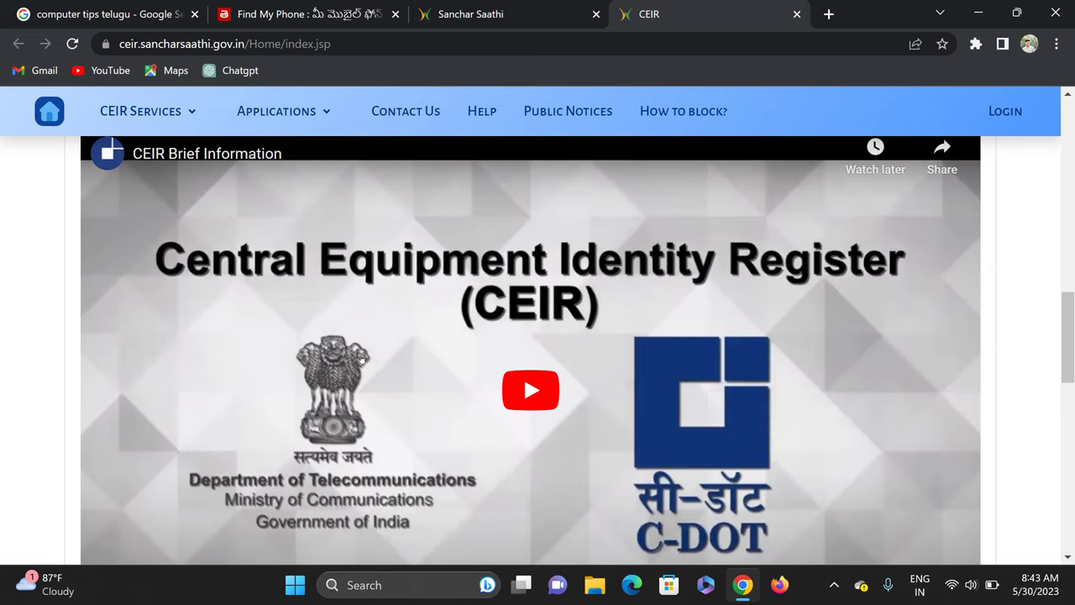
pyautogui.scroll(1, 433, 334)
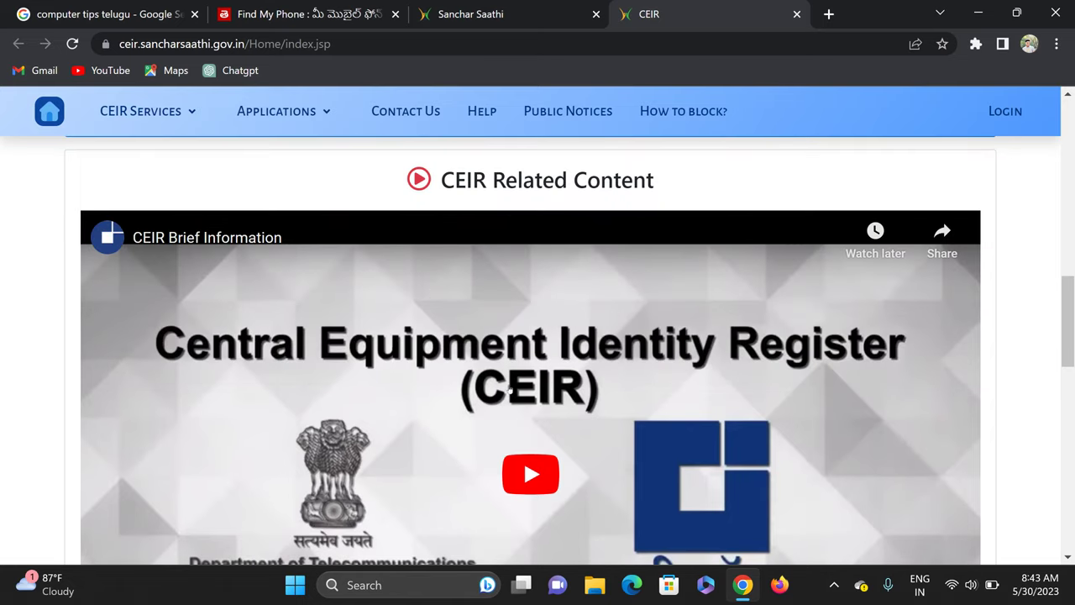
# Open the Block Stolen/Lost Mobile request form from the CEIR home page
pyautogui.scroll(2, 429, 382)
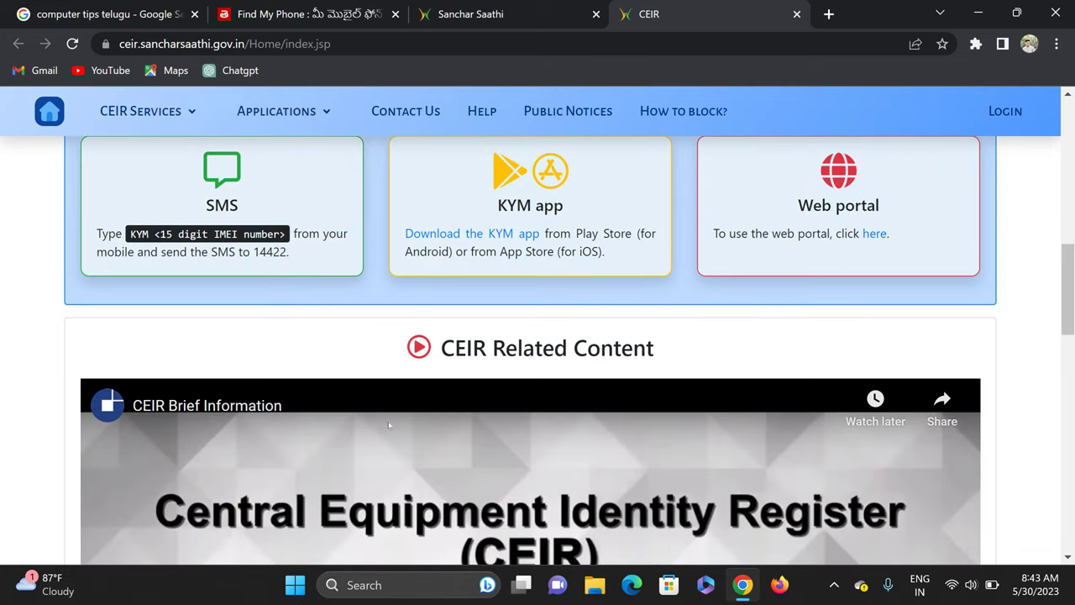
pyautogui.scroll(2, 286, 418)
pyautogui.scroll(4, 287, 418)
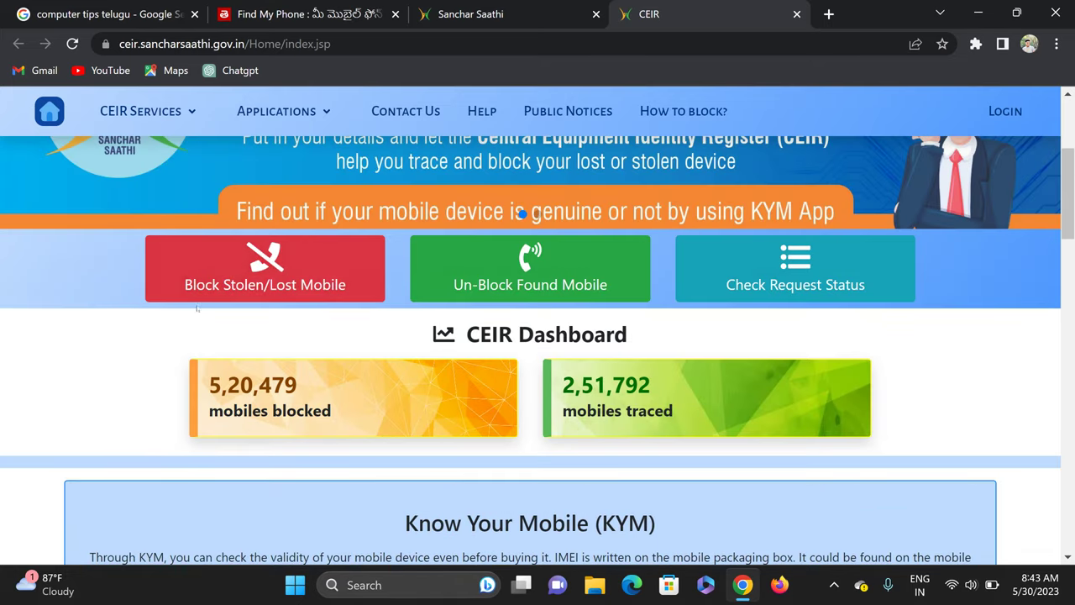
pyautogui.click(228, 284)
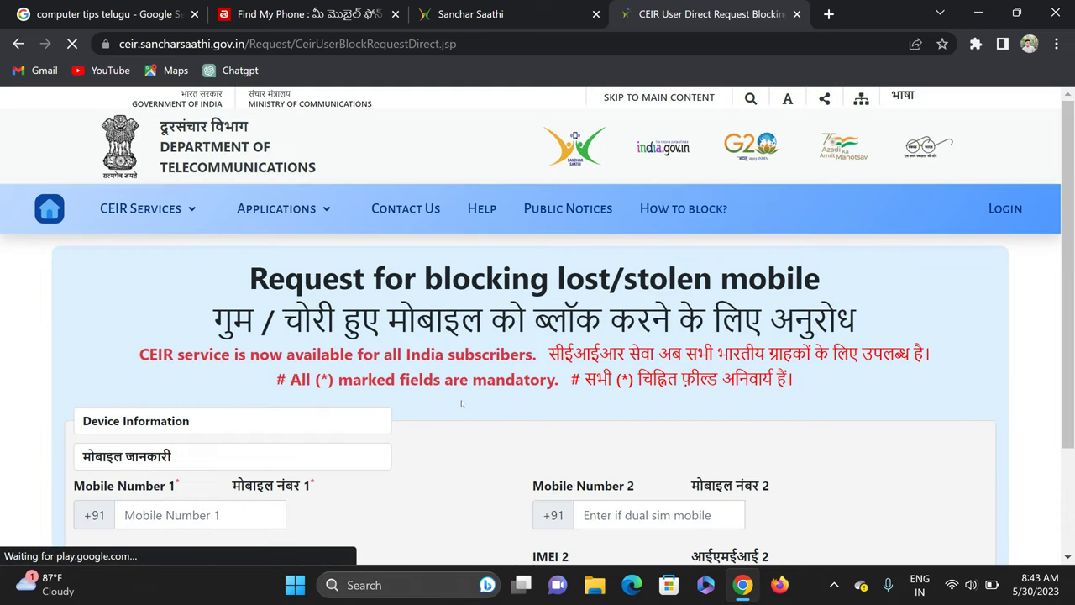
# Review the Device Information fields of the blocking request form, including mobile numbers, IMEI numbers, brand and invoice upload
pyautogui.scroll(-1, 461, 403)
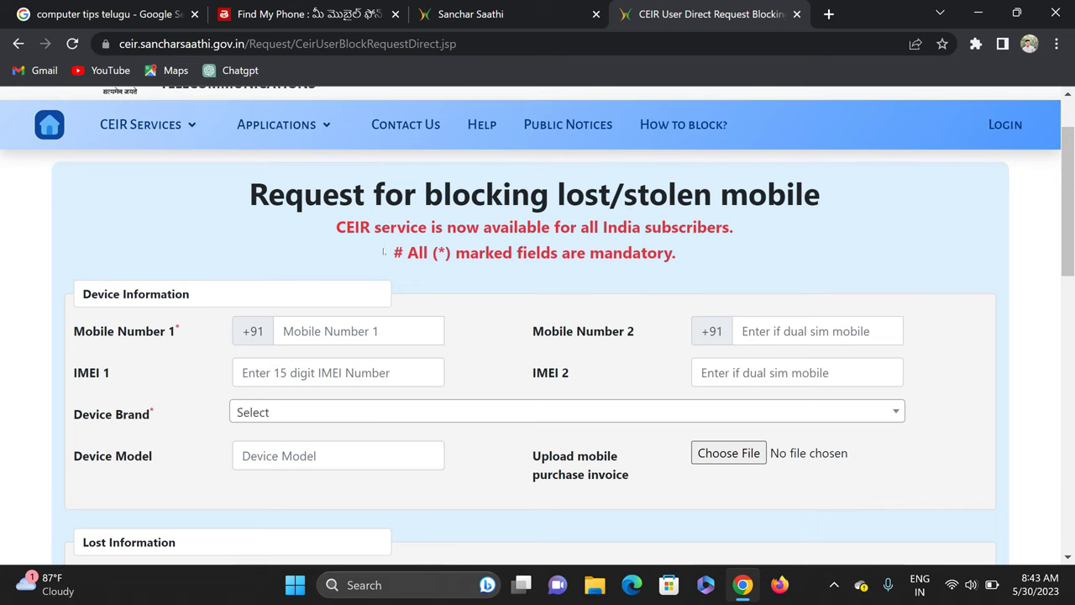
pyautogui.scroll(-1, 403, 250)
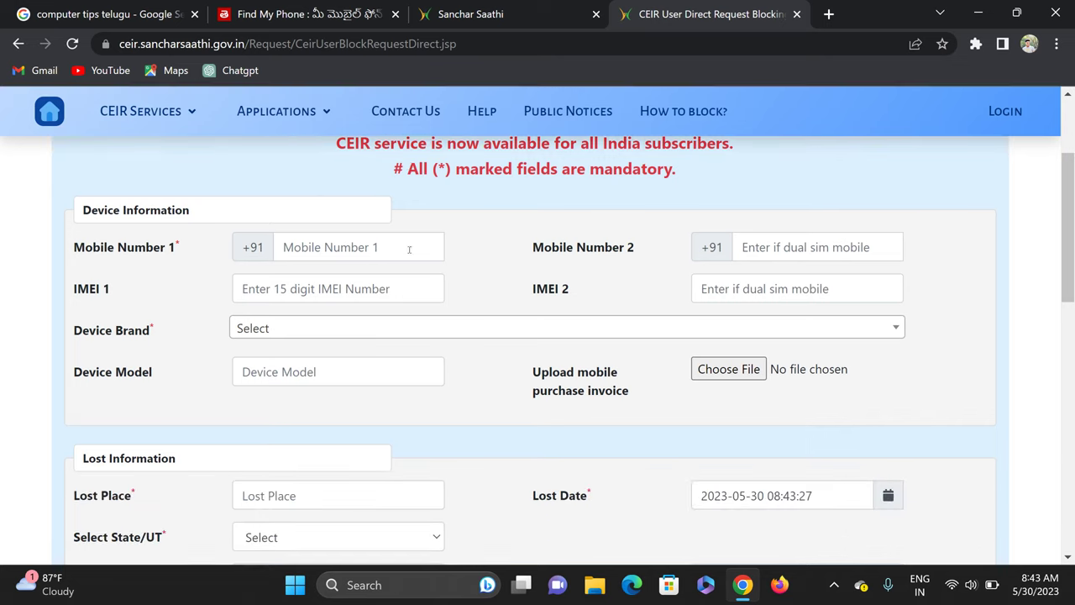
pyautogui.scroll(-1, 237, 219)
pyautogui.scroll(1, 196, 220)
pyautogui.scroll(-1, 328, 262)
pyautogui.scroll(1, 303, 269)
pyautogui.scroll(-1, 507, 276)
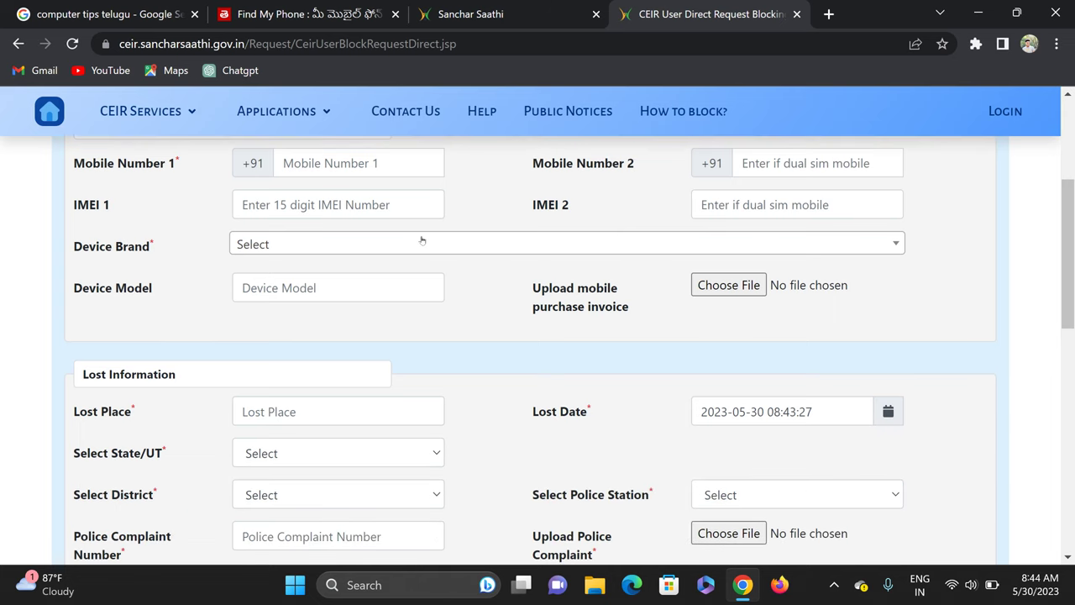
# Browse the device brands and choose mancoo as the Device Brand in the Device Information section
pyautogui.click(454, 243)
pyautogui.scroll(-1, 329, 367)
pyautogui.scroll(-6, 328, 367)
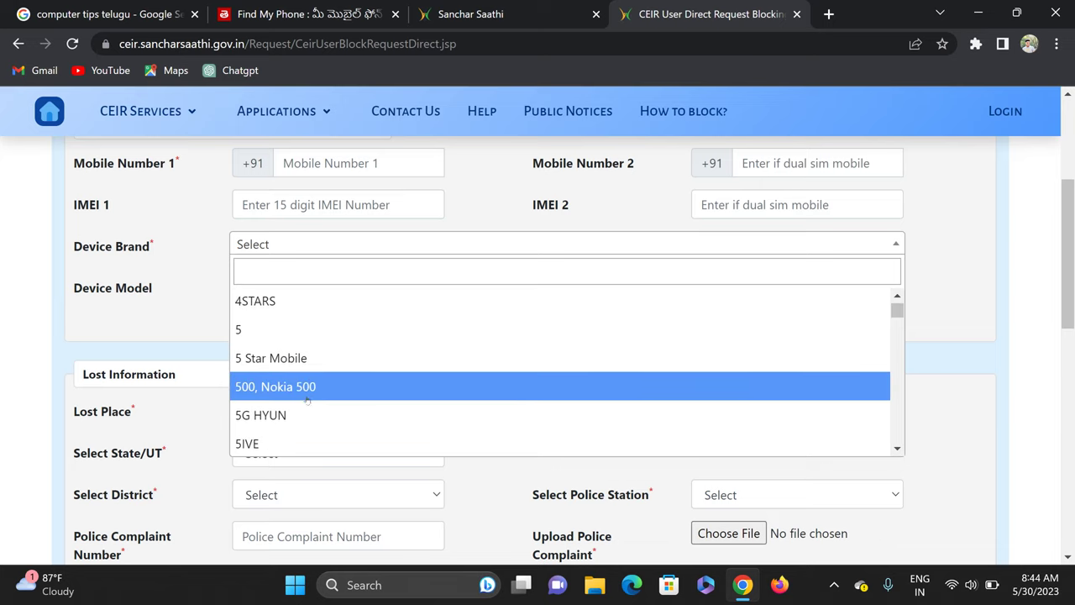
pyautogui.scroll(-5, 355, 376)
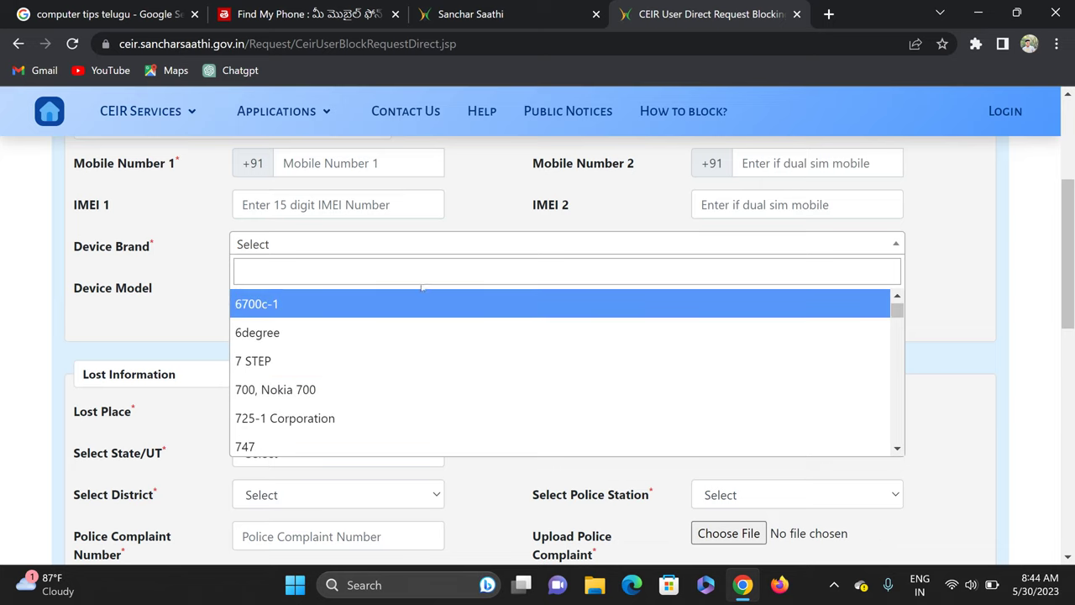
pyautogui.scroll(-3, 345, 419)
pyautogui.scroll(-5, 345, 420)
pyautogui.scroll(-3, 364, 411)
pyautogui.scroll(-8, 363, 412)
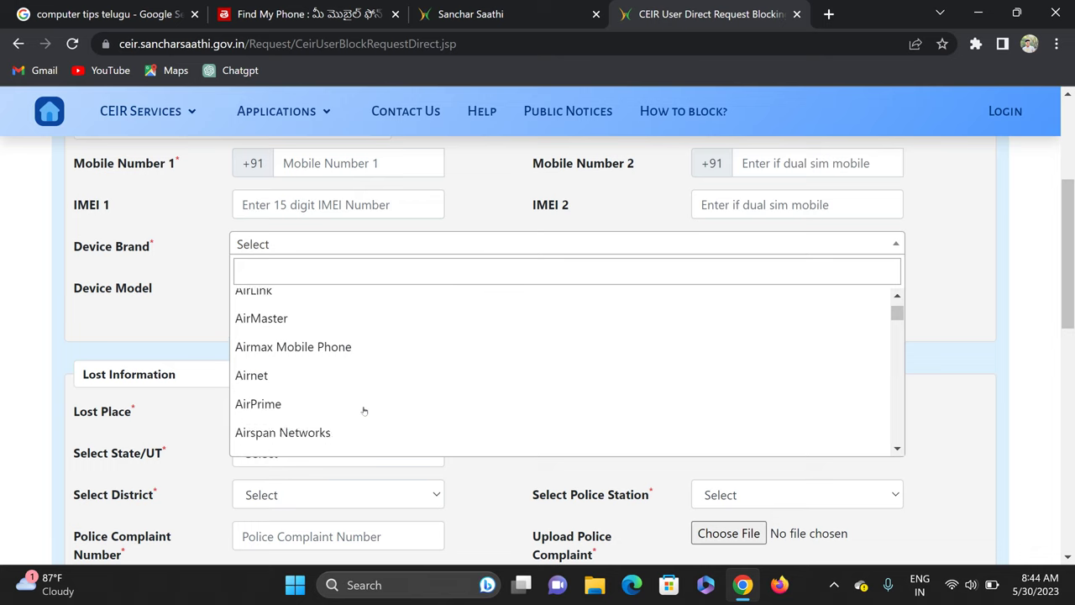
pyautogui.scroll(-3, 364, 395)
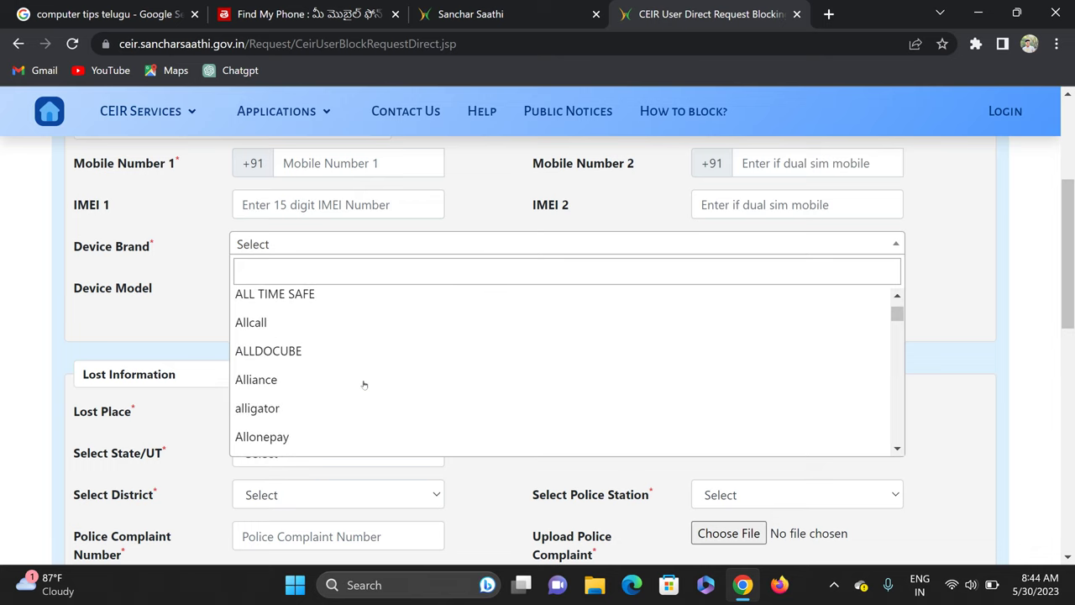
pyautogui.scroll(-3, 364, 385)
pyautogui.scroll(-10, 363, 384)
pyautogui.moveTo(897, 316); pyautogui.dragTo(898, 370)
pyautogui.scroll(-10, 357, 417)
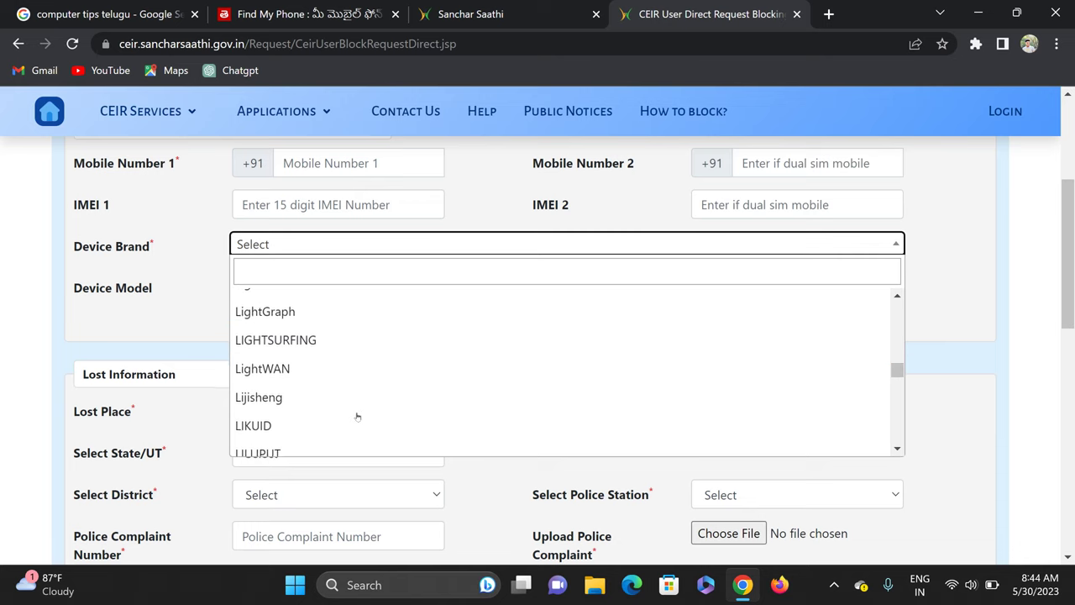
pyautogui.scroll(-10, 394, 412)
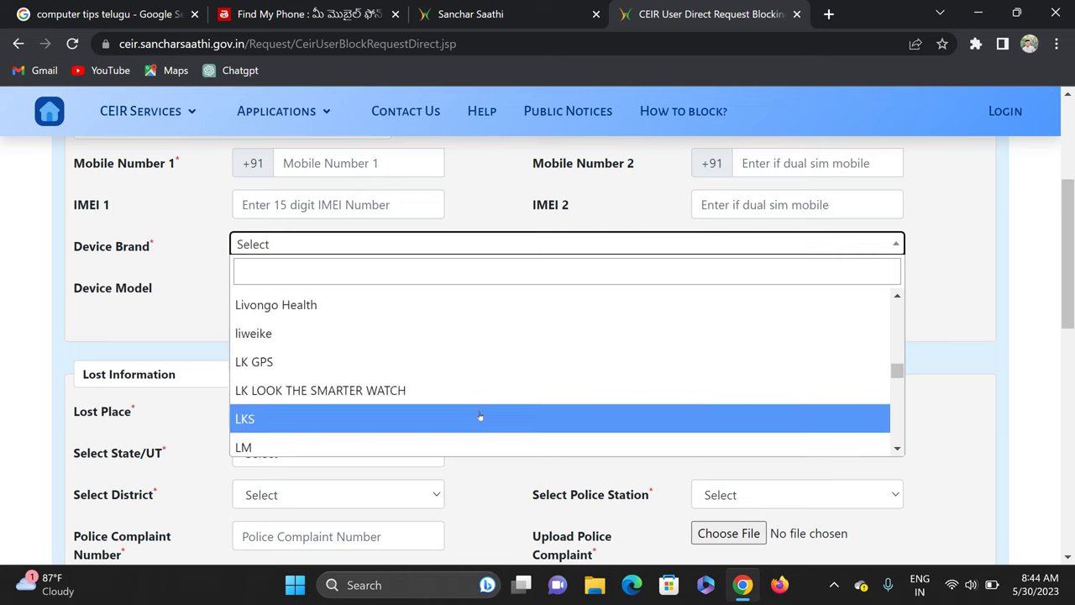
pyautogui.scroll(-10, 325, 394)
pyautogui.scroll(-10, 332, 394)
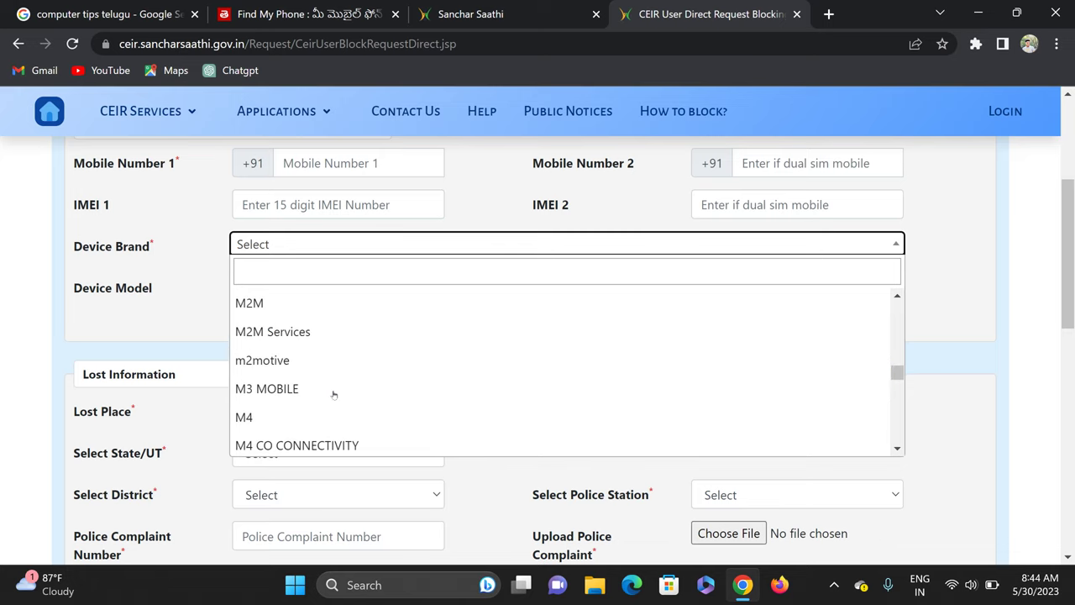
pyautogui.scroll(2, 333, 394)
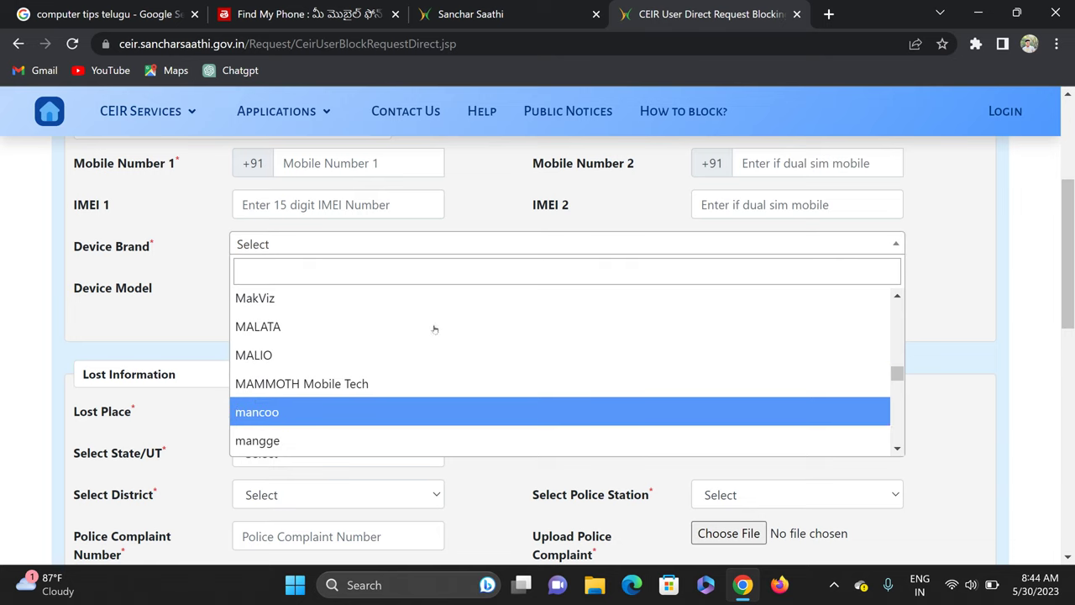
pyautogui.click(382, 413)
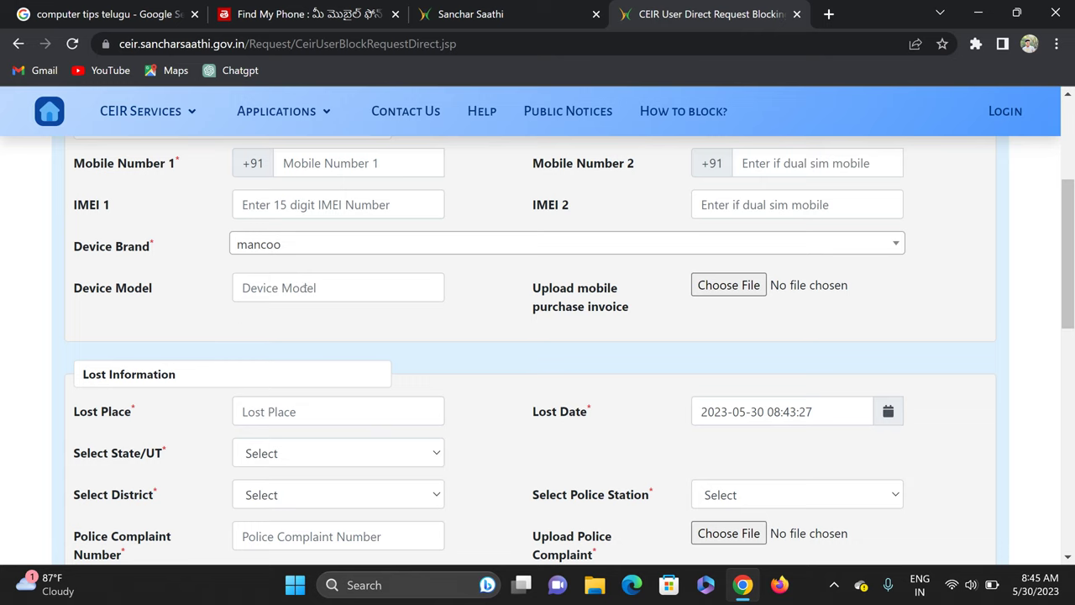
# Review the Device Model field and the rest of Device Information, then look over the Lost Information section
pyautogui.click(280, 287)
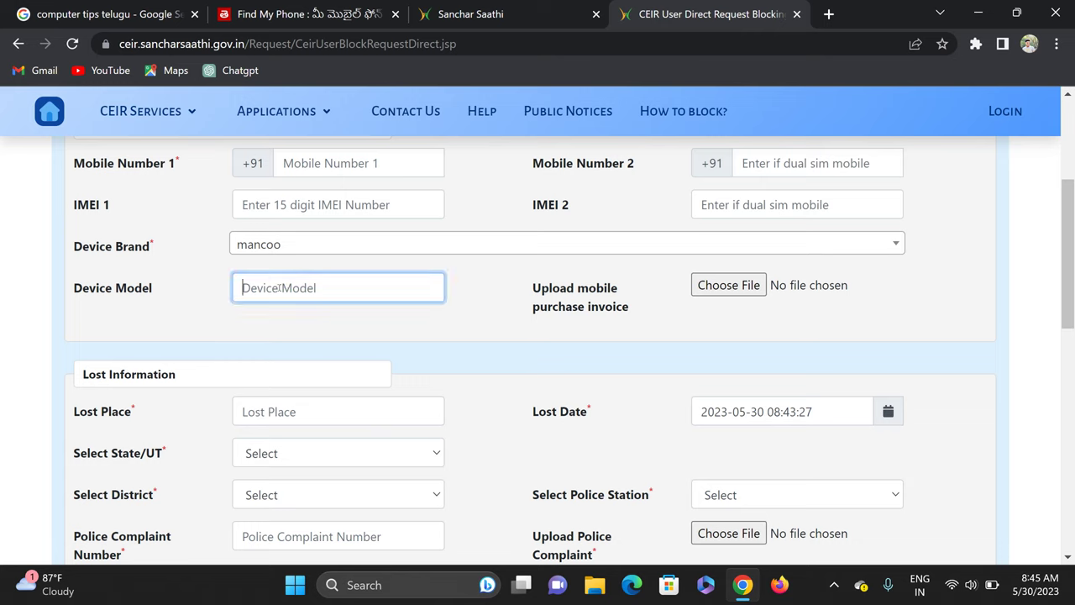
pyautogui.click(335, 316)
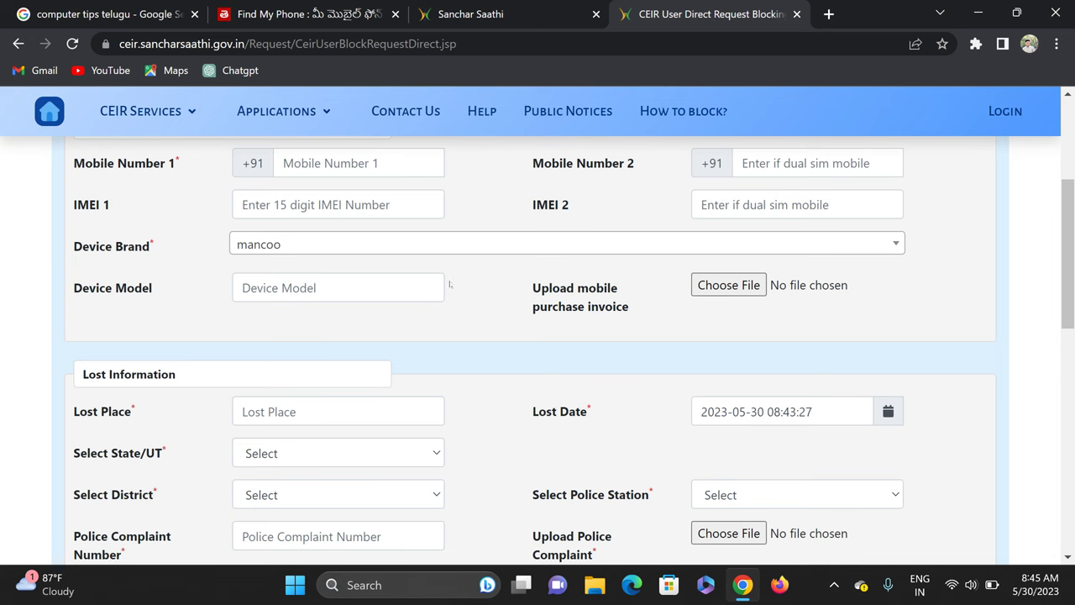
pyautogui.scroll(-1, 451, 294)
pyautogui.scroll(3, 531, 287)
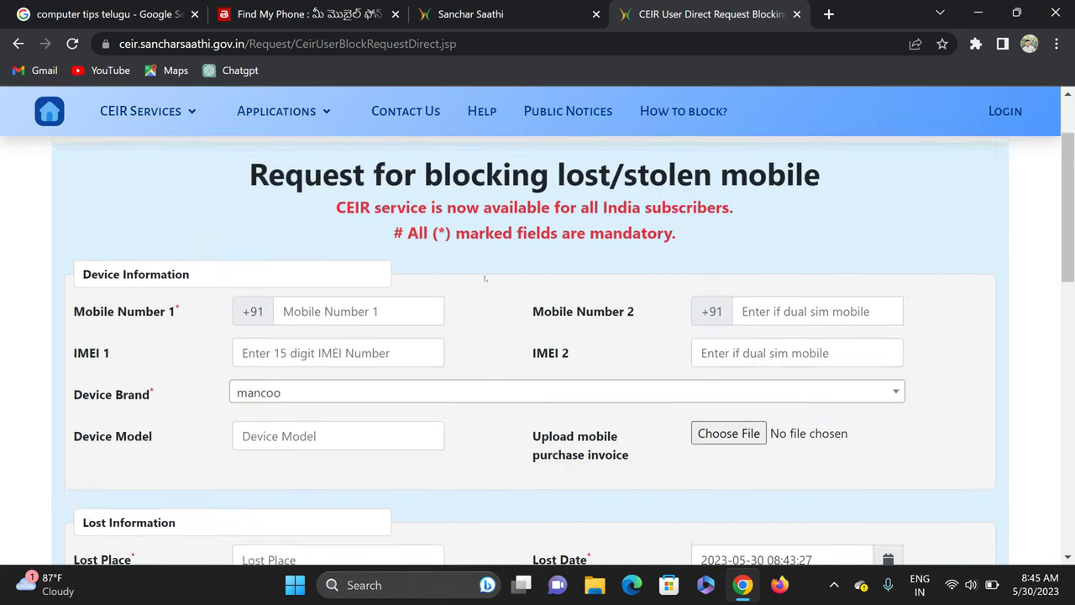
pyautogui.scroll(-3, 254, 159)
pyautogui.scroll(2, 438, 433)
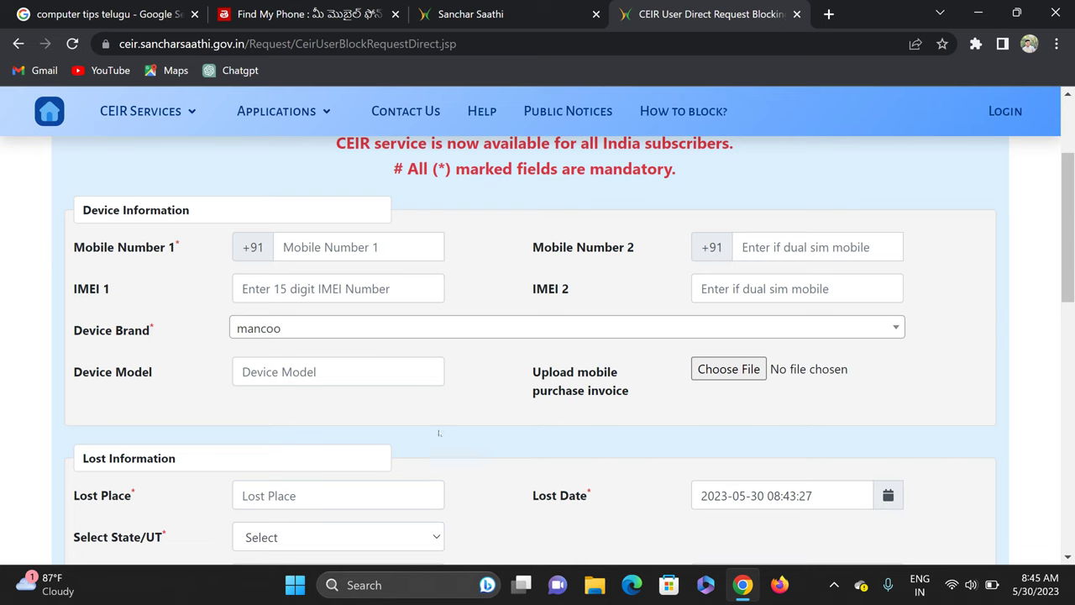
pyautogui.scroll(-2, 289, 375)
pyautogui.scroll(-1, 114, 326)
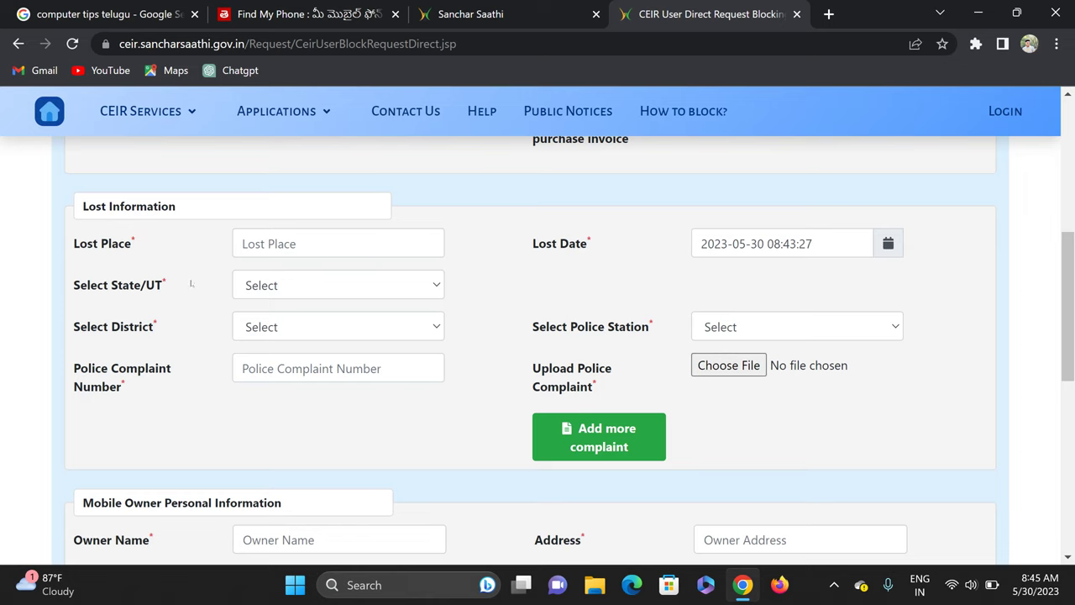
# Check the State/UT, District and Police Station selection fields in the Lost Information section
pyautogui.click(295, 290)
pyautogui.click(295, 291)
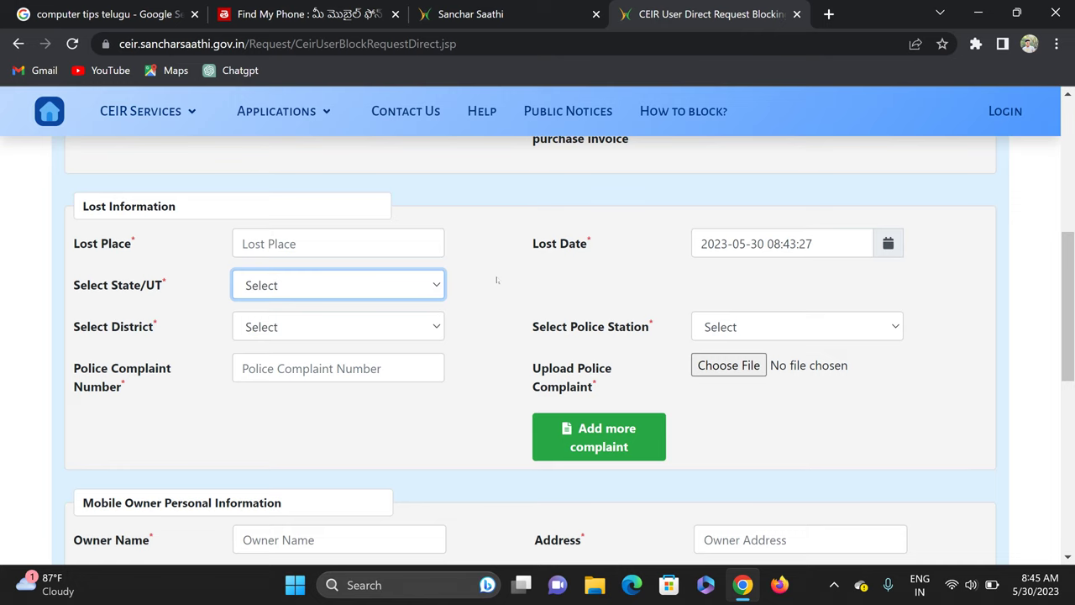
pyautogui.scroll(-1, 496, 279)
pyautogui.click(294, 241)
pyautogui.click(294, 242)
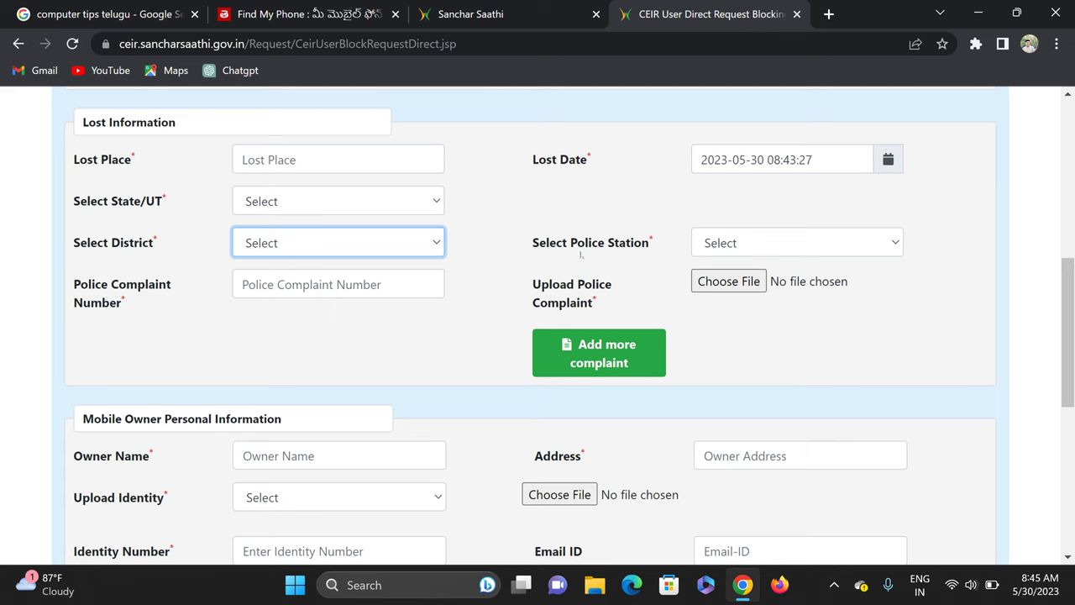
pyautogui.click(734, 244)
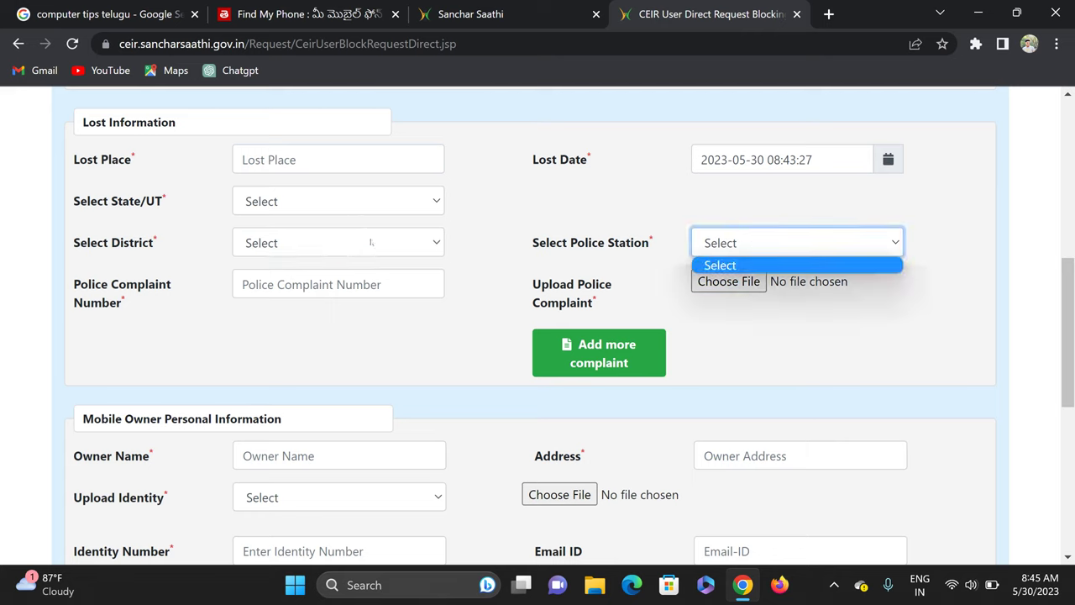
pyautogui.click(710, 243)
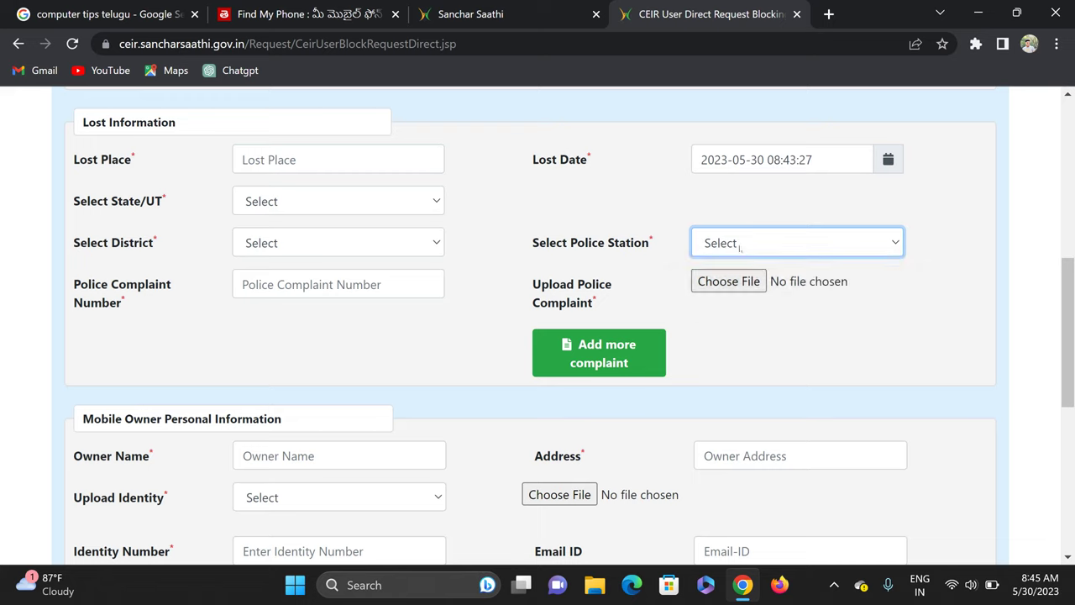
# Set the state of the loss to Andhra Pradesh and the district to BAPATLA
pyautogui.click(343, 202)
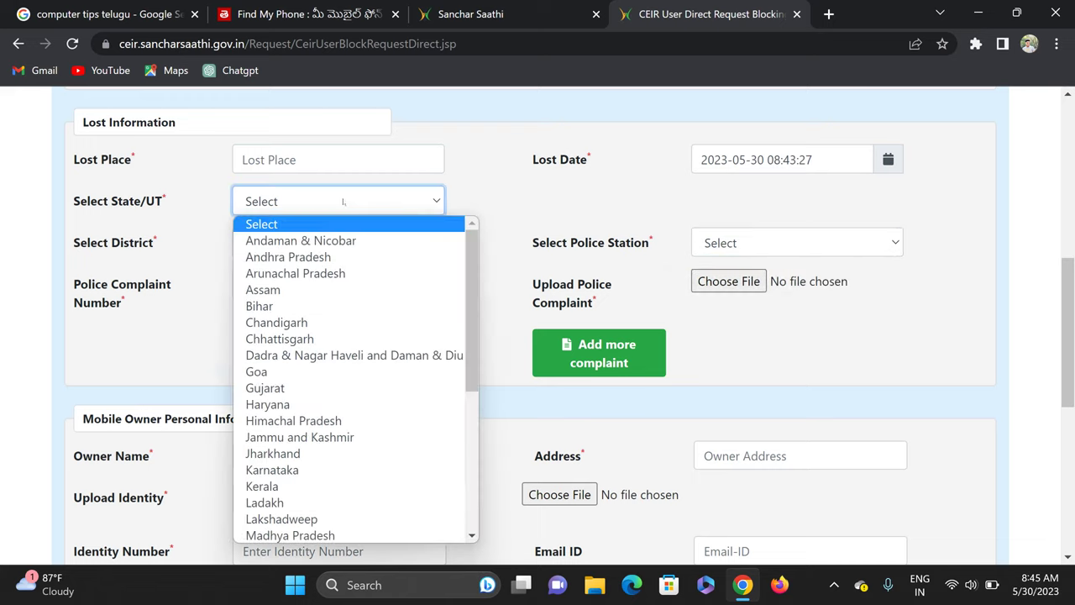
pyautogui.click(335, 255)
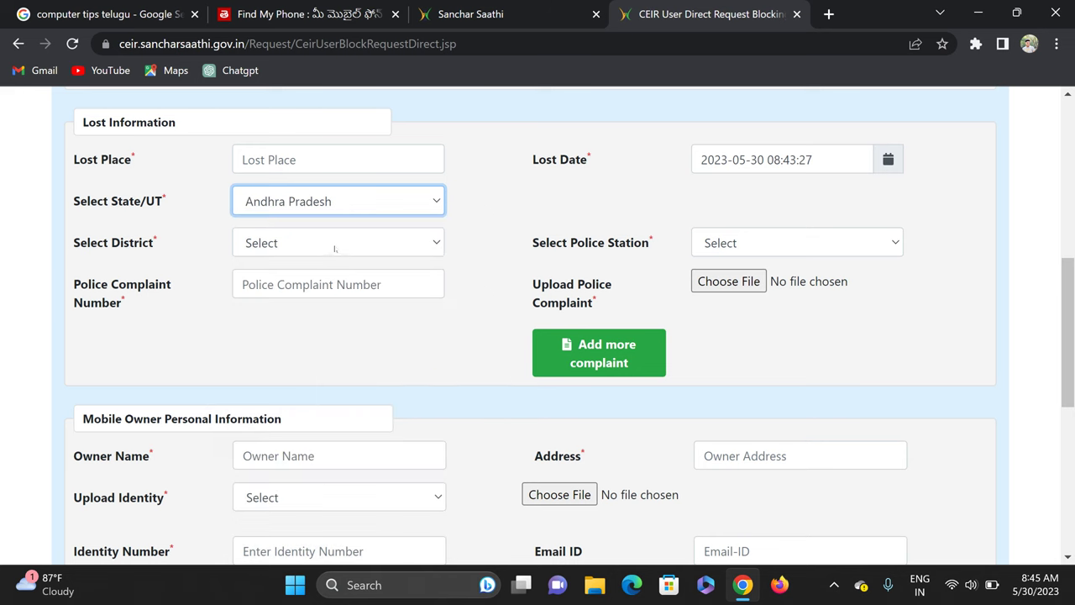
pyautogui.click(335, 250)
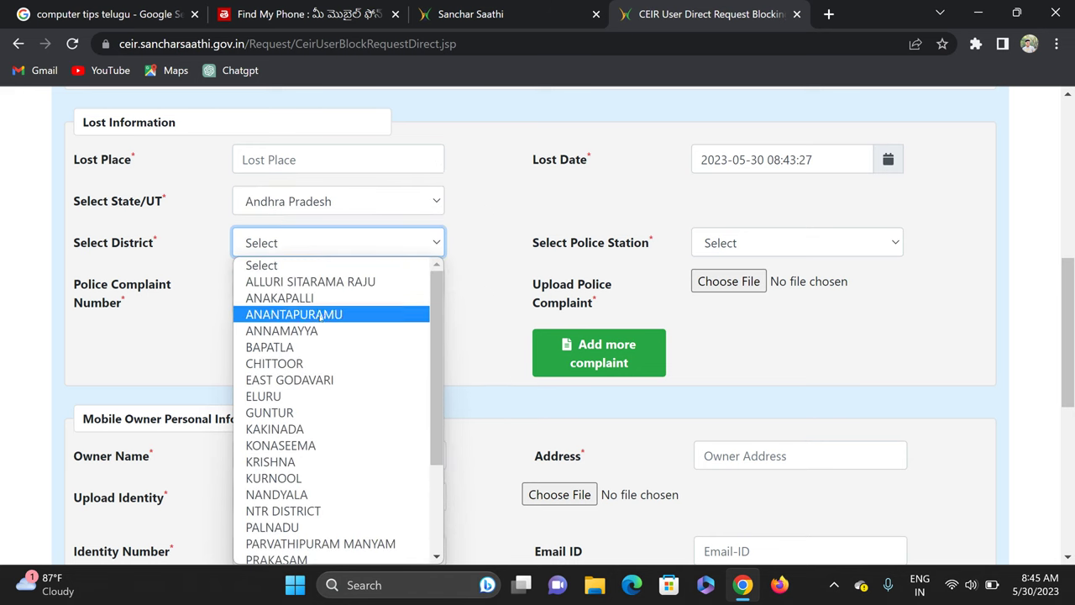
pyautogui.click(310, 347)
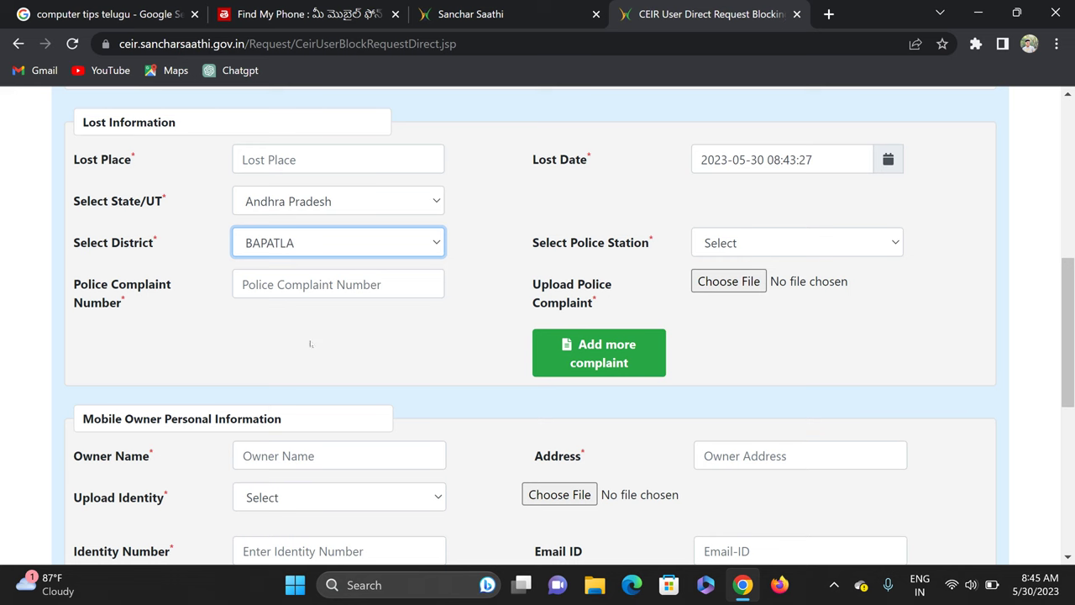
# Choose VETAPALEM as the police station in the Lost Information section
pyautogui.click(728, 247)
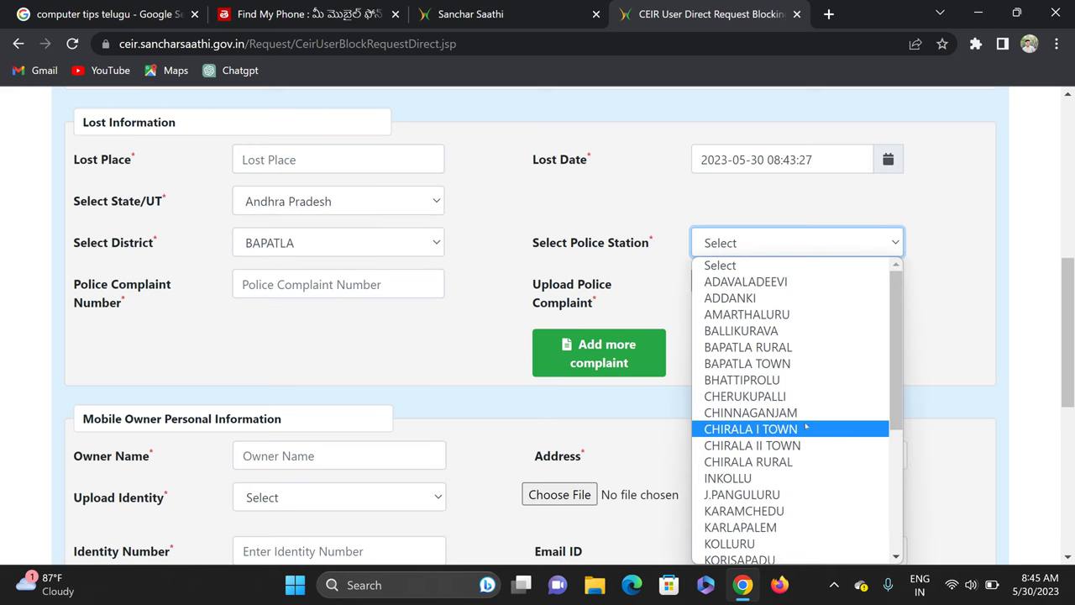
pyautogui.scroll(-3, 748, 428)
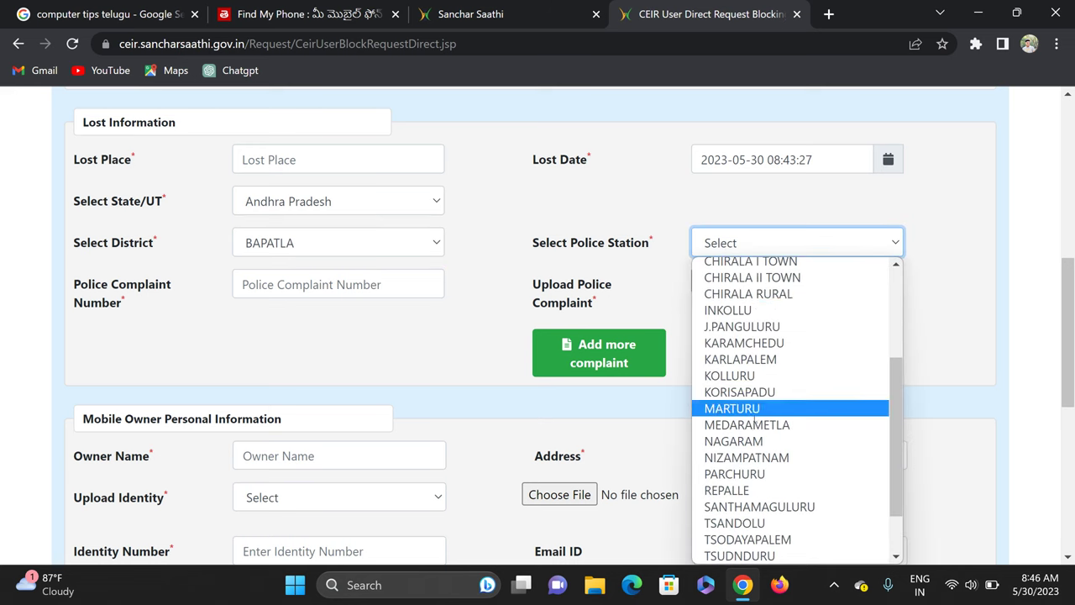
pyautogui.scroll(-1, 747, 470)
pyautogui.click(756, 539)
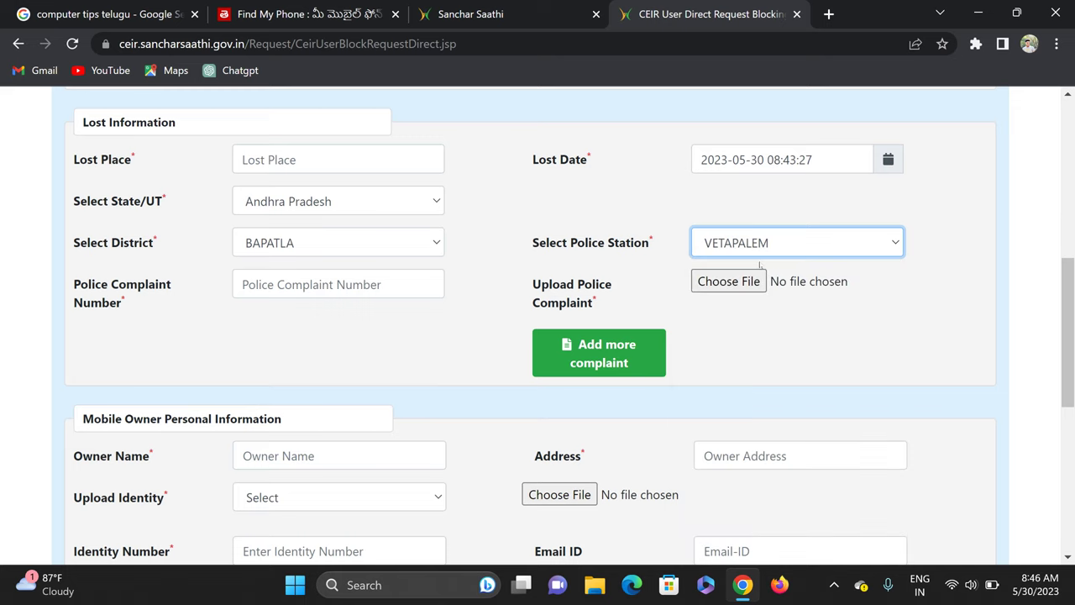
# Examine the Police Complaint Number and complaint upload fields, and look over the Mobile Owner Personal Information section
pyautogui.click(365, 293)
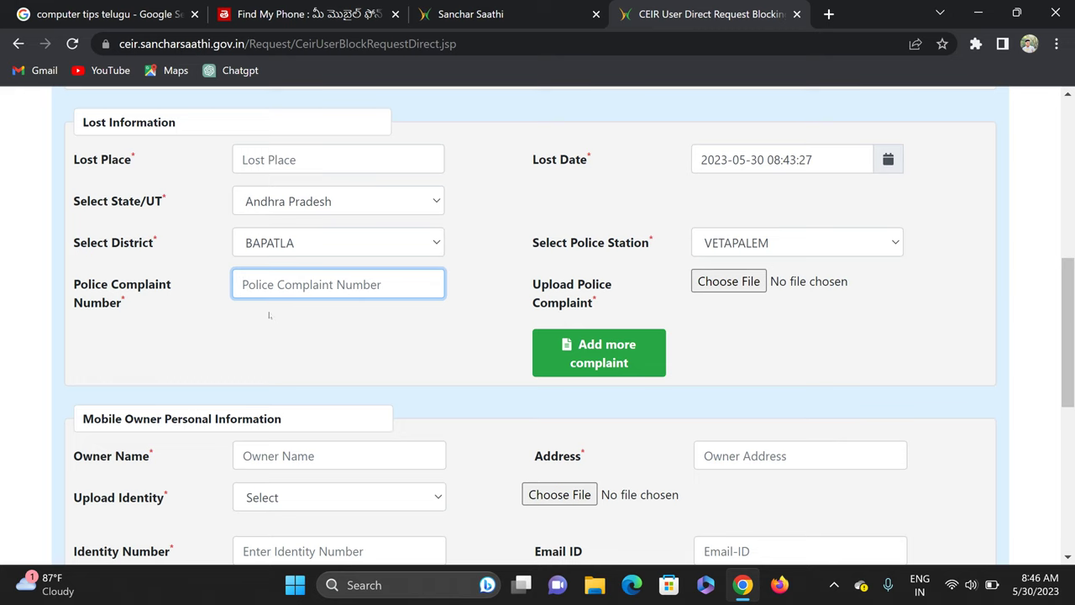
pyautogui.scroll(-1, 269, 315)
pyautogui.scroll(1, 286, 269)
pyautogui.scroll(-1, 439, 349)
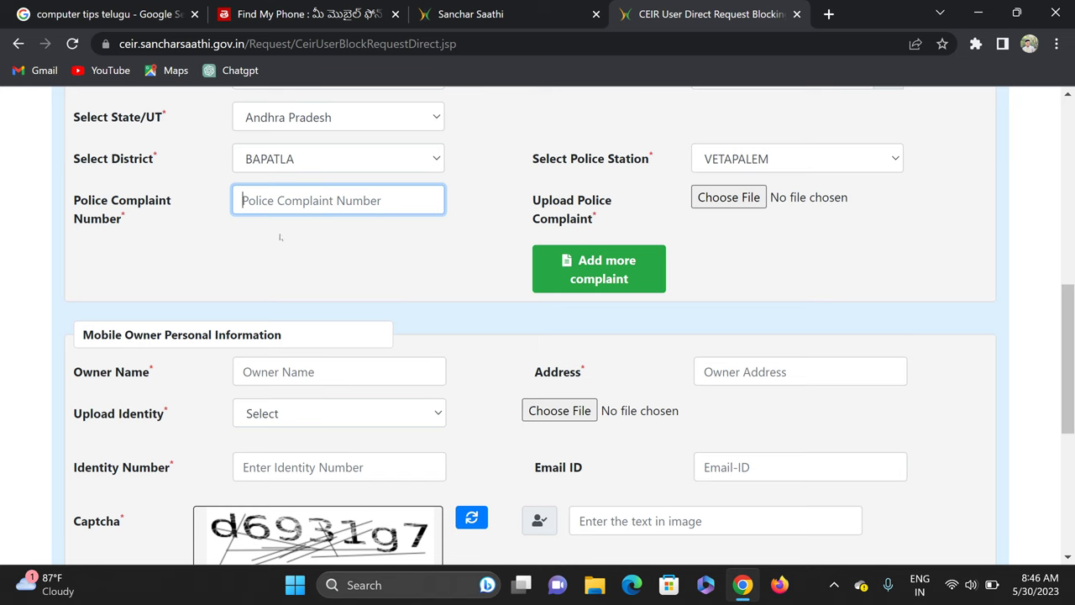
pyautogui.scroll(2, 281, 237)
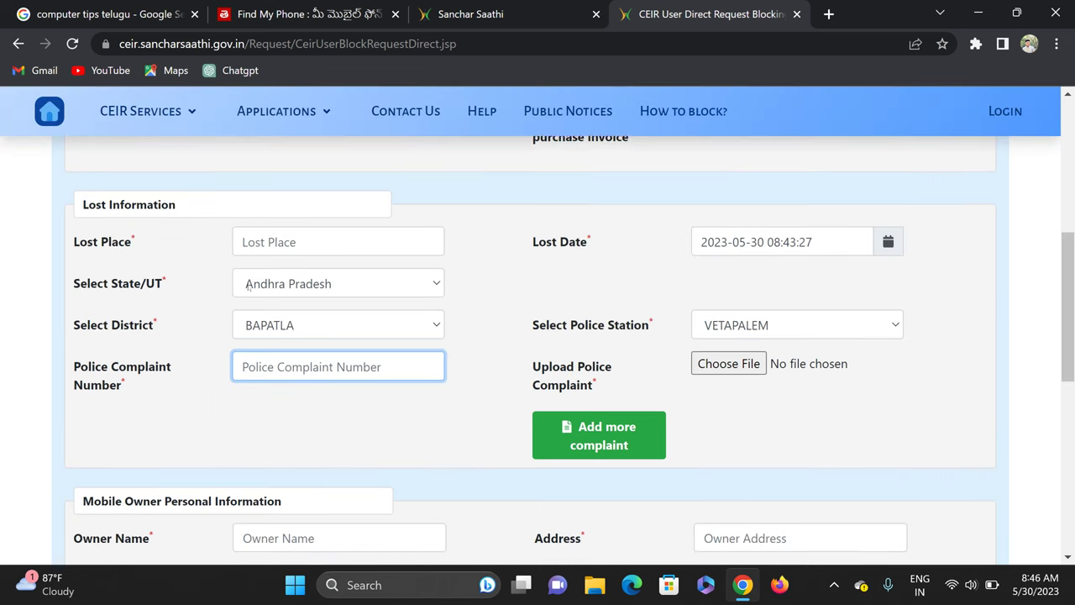
pyautogui.scroll(-3, 251, 285)
pyautogui.scroll(-1, 251, 405)
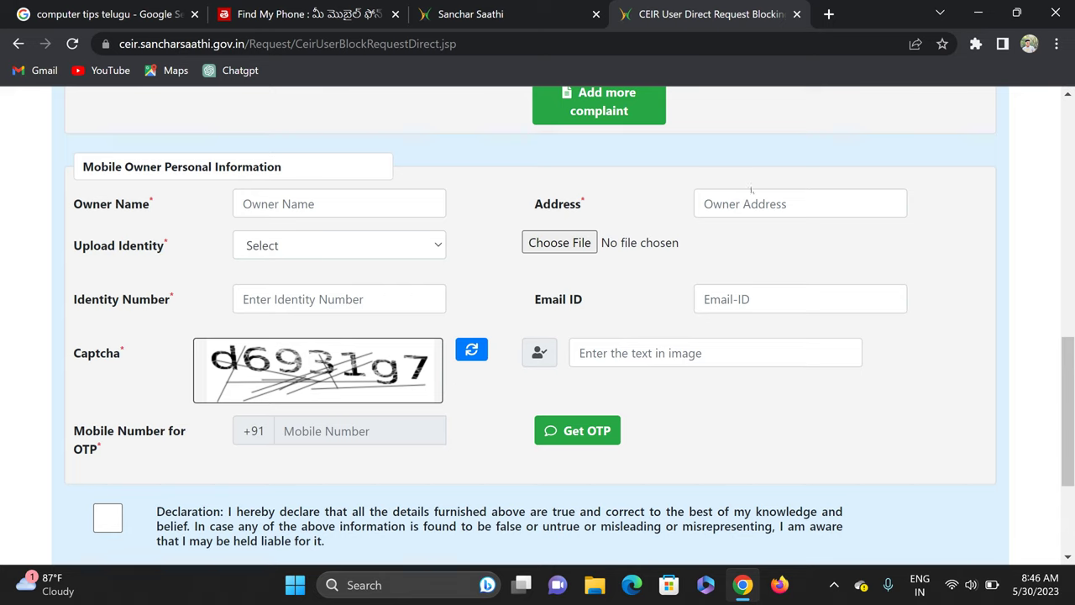
# Set the owner's identity document type to Aadhaar ID and place the cursor in the captcha text field
pyautogui.click(286, 245)
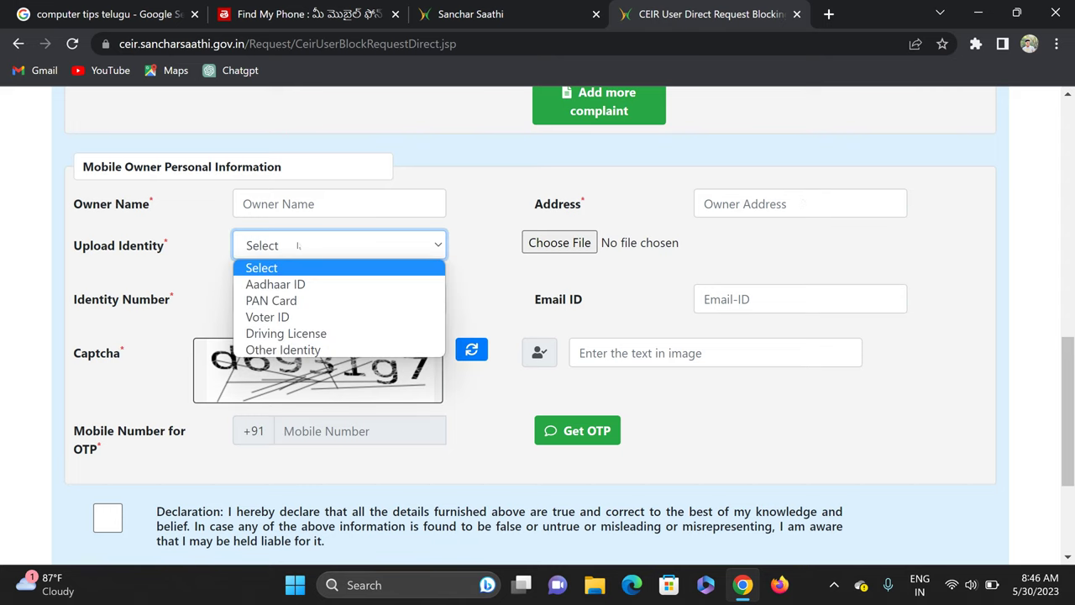
pyautogui.click(297, 245)
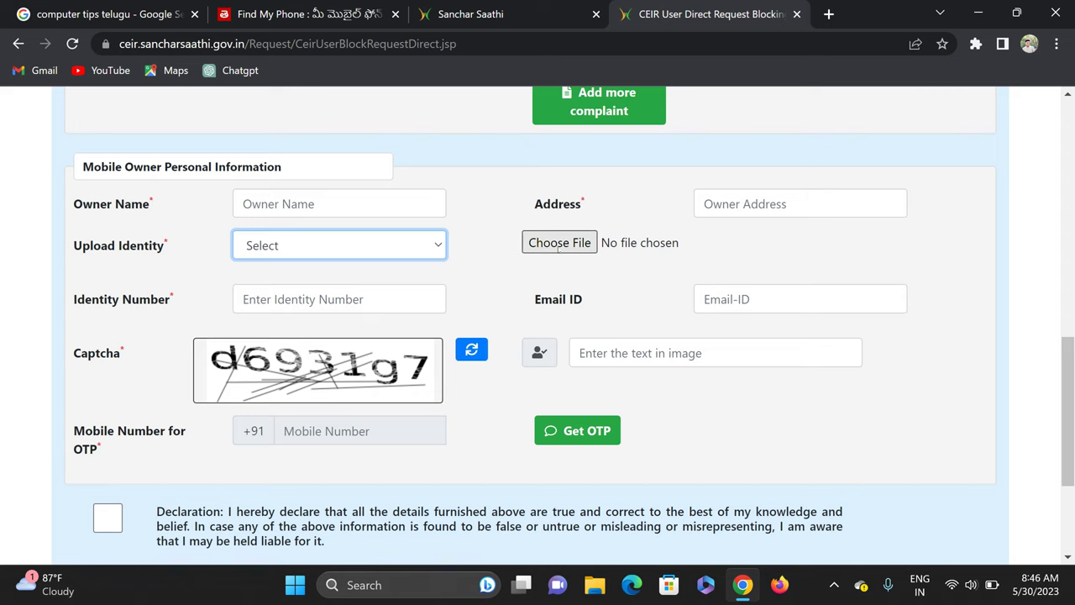
pyautogui.scroll(-1, 587, 243)
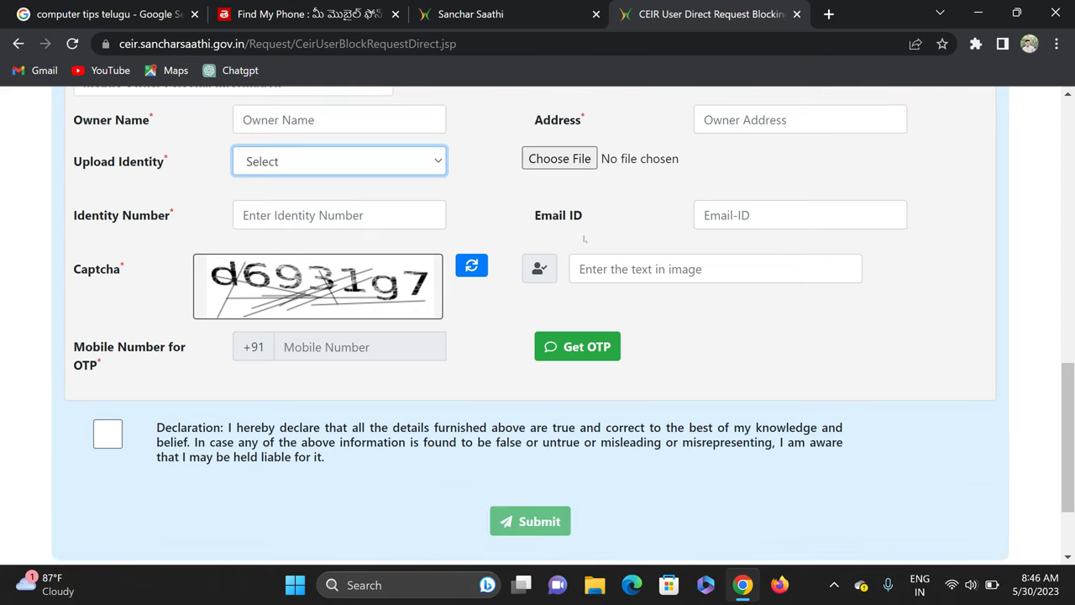
pyautogui.click(262, 161)
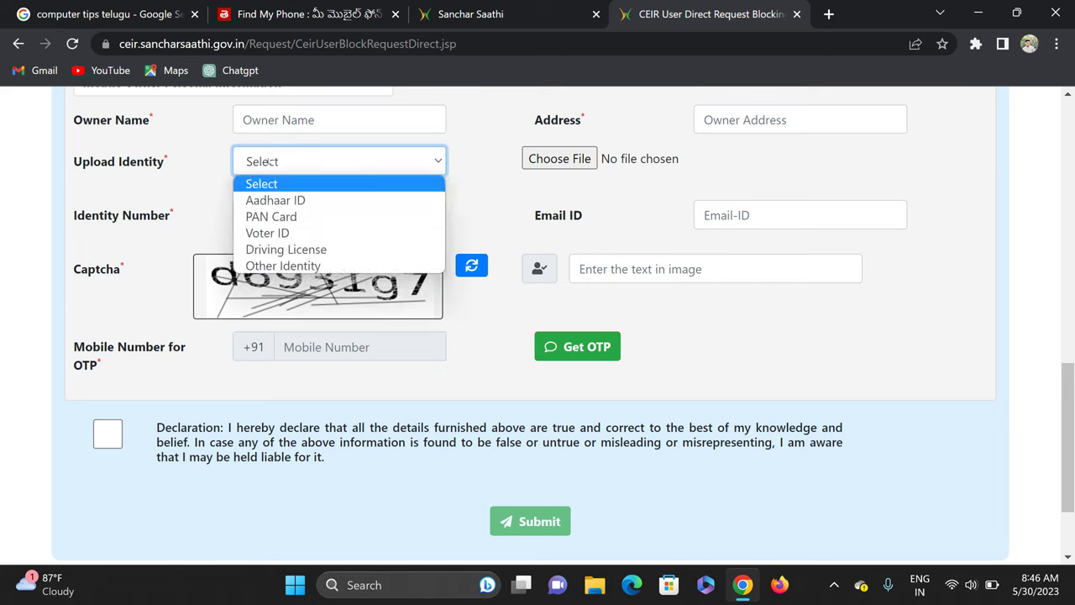
pyautogui.click(264, 200)
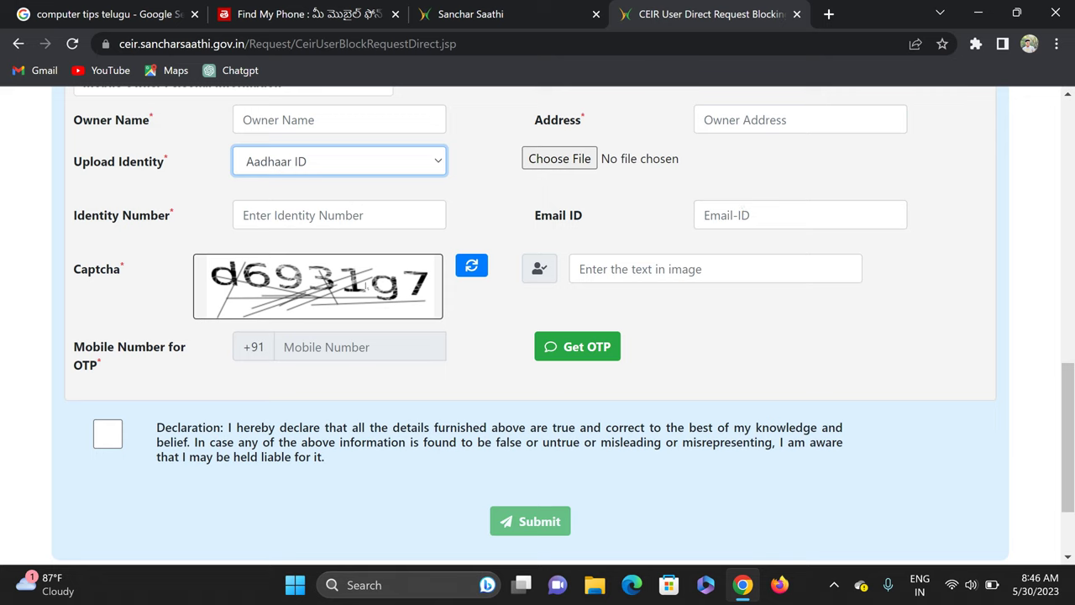
pyautogui.click(672, 267)
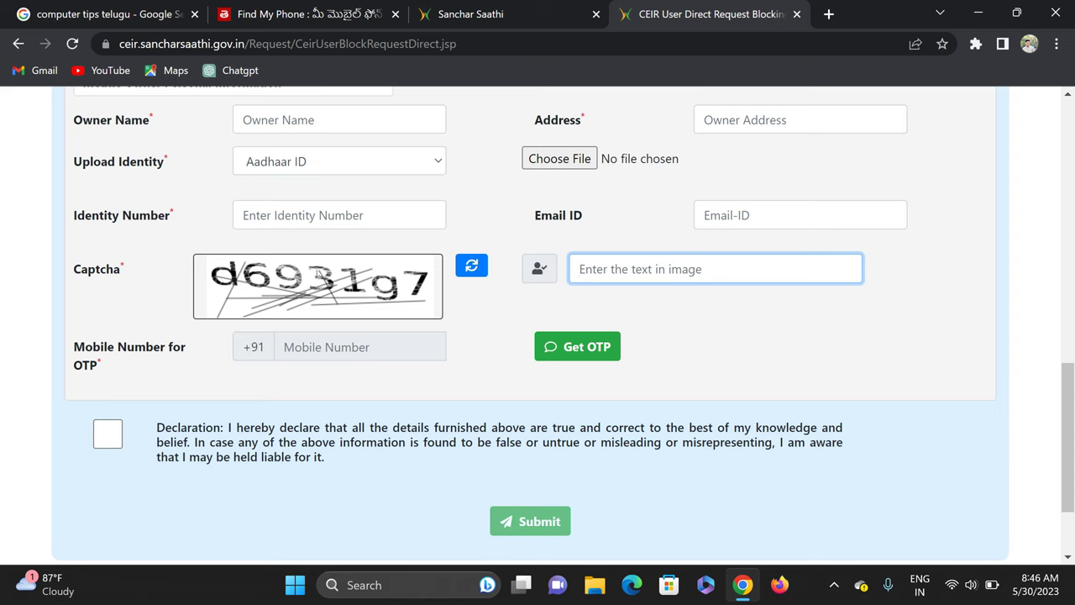
# Accept the declaration that all details furnished in the blocking request are true and correct
pyautogui.scroll(-1, 319, 273)
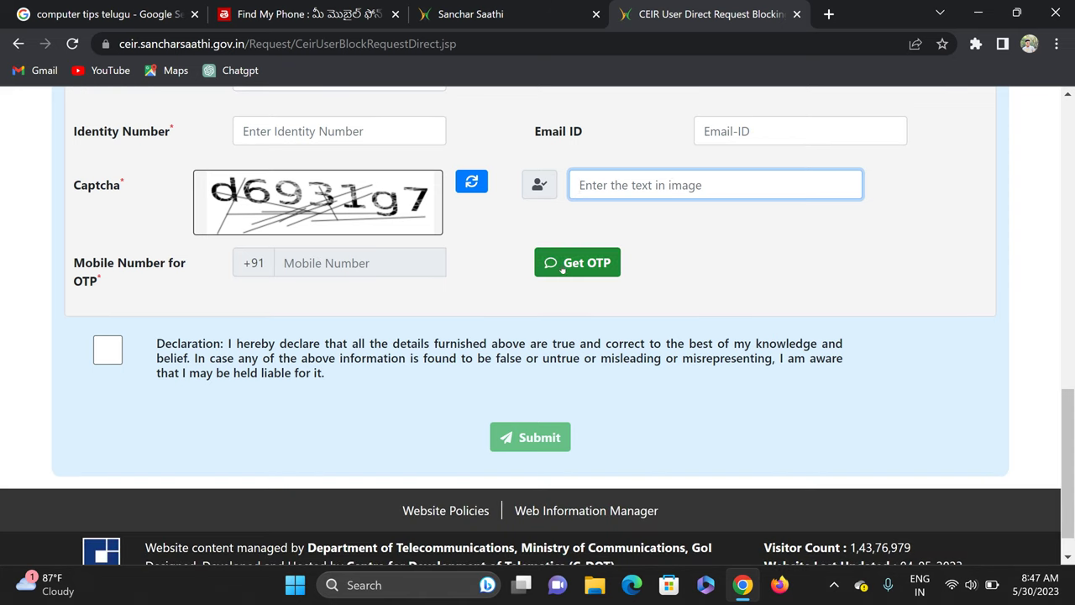
pyautogui.scroll(-1, 316, 300)
pyautogui.click(107, 325)
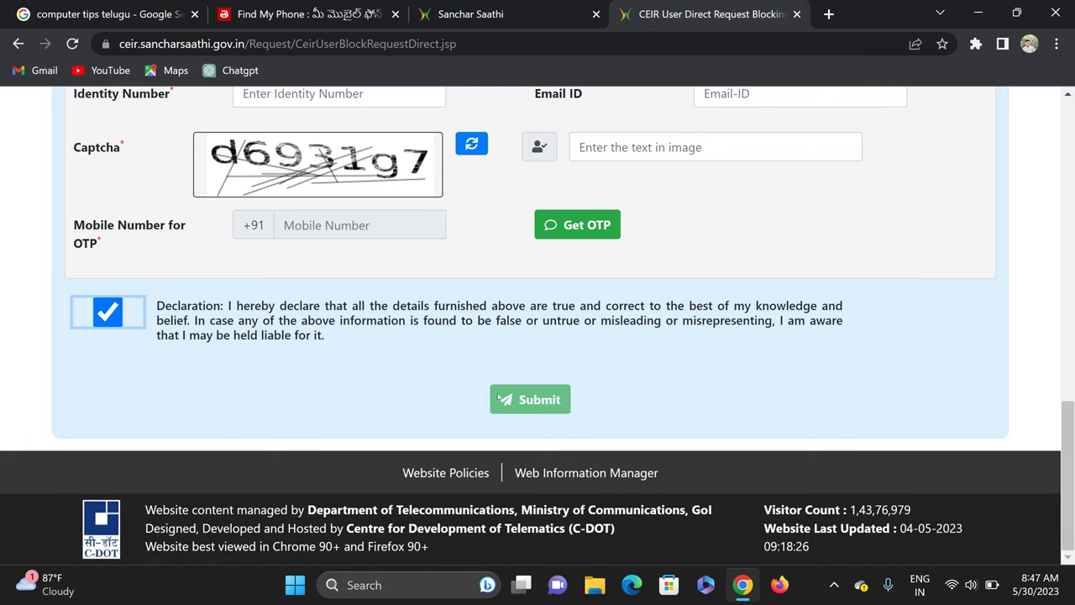
# Review the blocking request form, from the owner identity and OTP fields to the Device Information and Lost Information sections
pyautogui.scroll(1, 454, 231)
pyautogui.scroll(3, 453, 231)
pyautogui.scroll(-2, 460, 210)
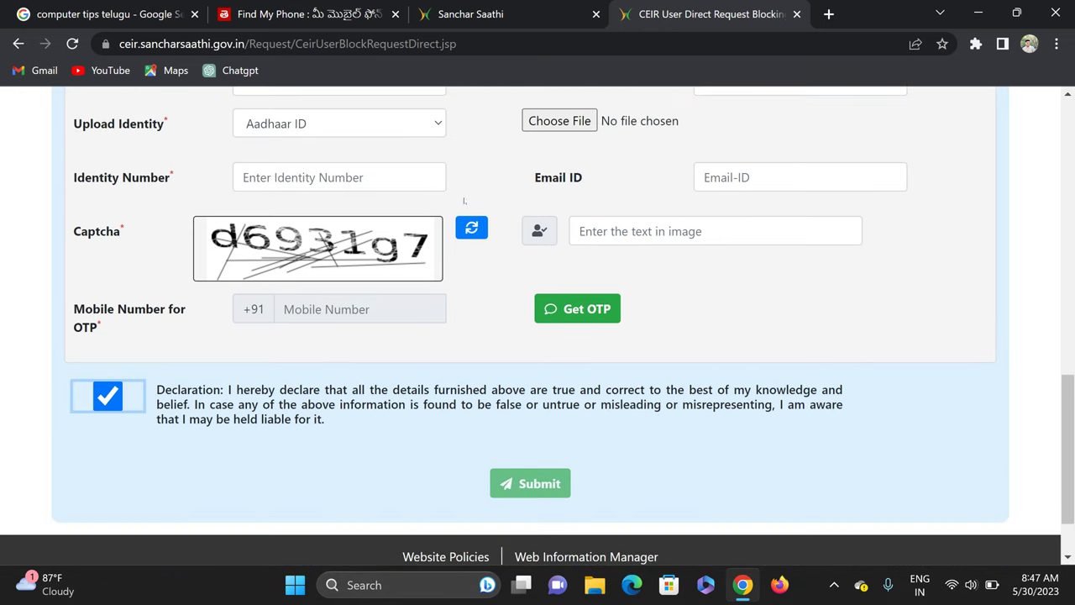
pyautogui.scroll(-2, 378, 327)
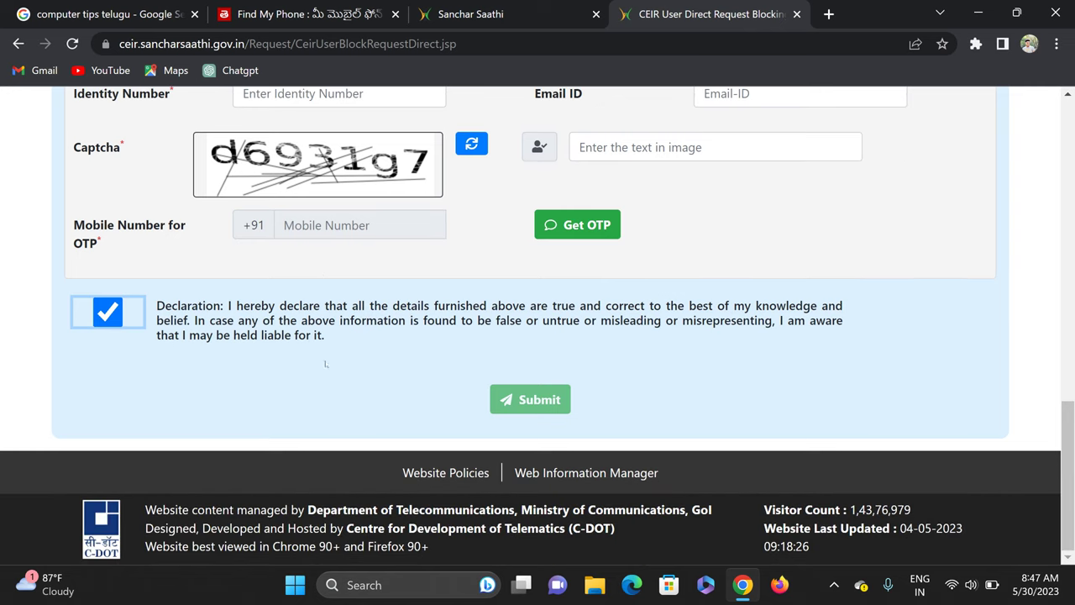
pyautogui.scroll(1, 378, 313)
pyautogui.scroll(10, 379, 313)
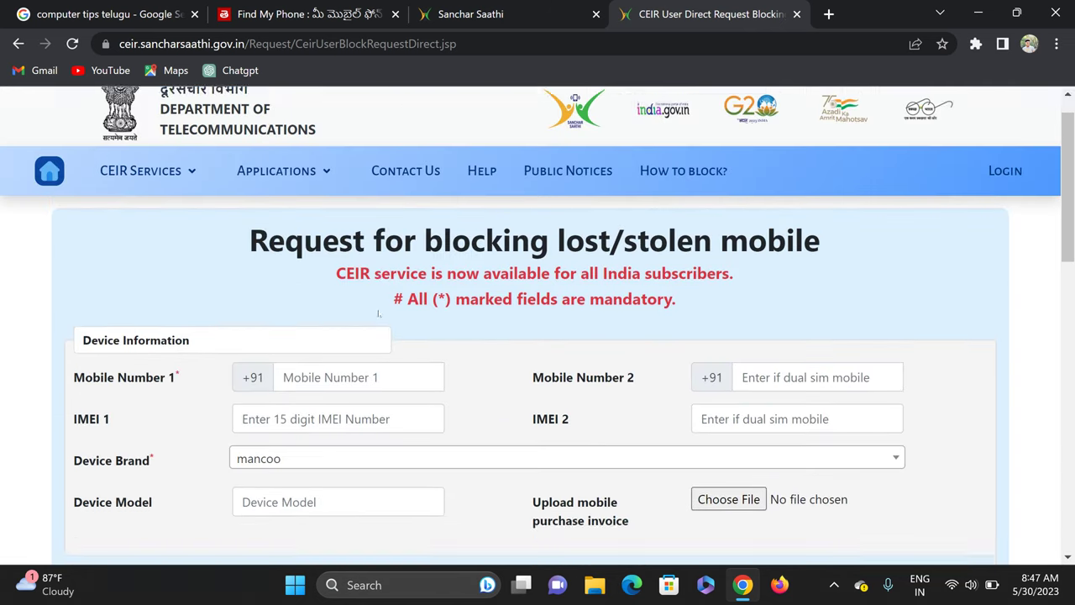
pyautogui.scroll(-2, 380, 318)
pyautogui.scroll(-2, 376, 336)
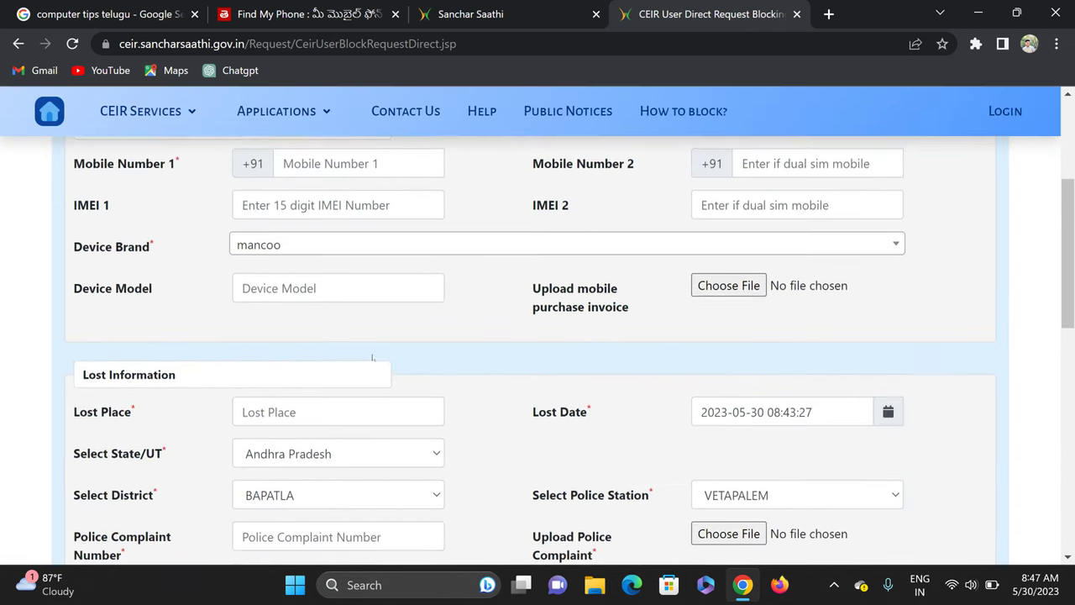
pyautogui.scroll(3, 372, 352)
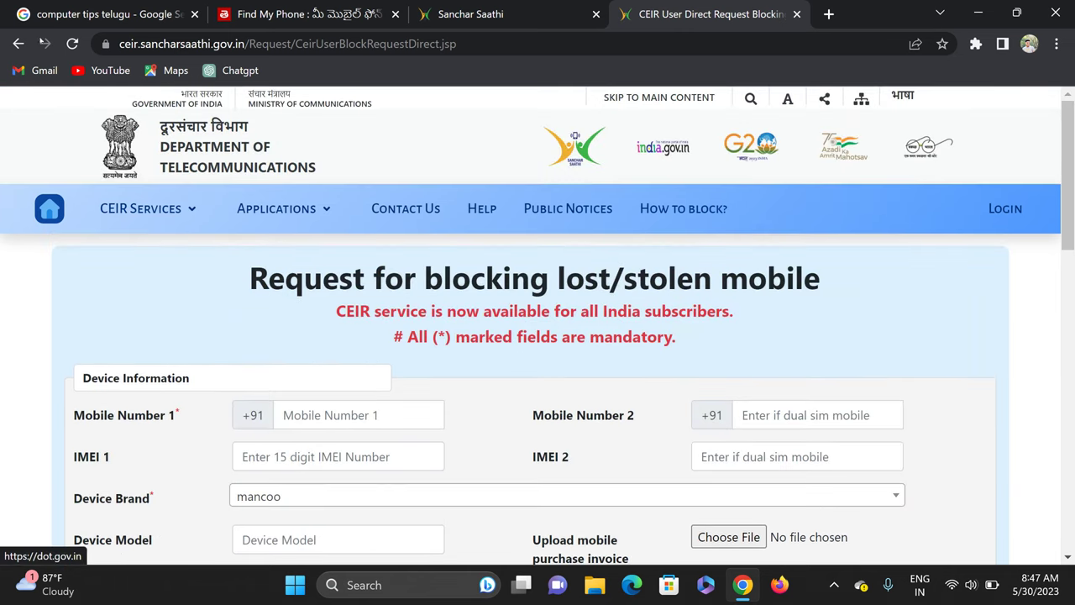
# Return to the CEIR home page, open the Check Request Status form, and place the cursor in the Request ID field
pyautogui.click(19, 44)
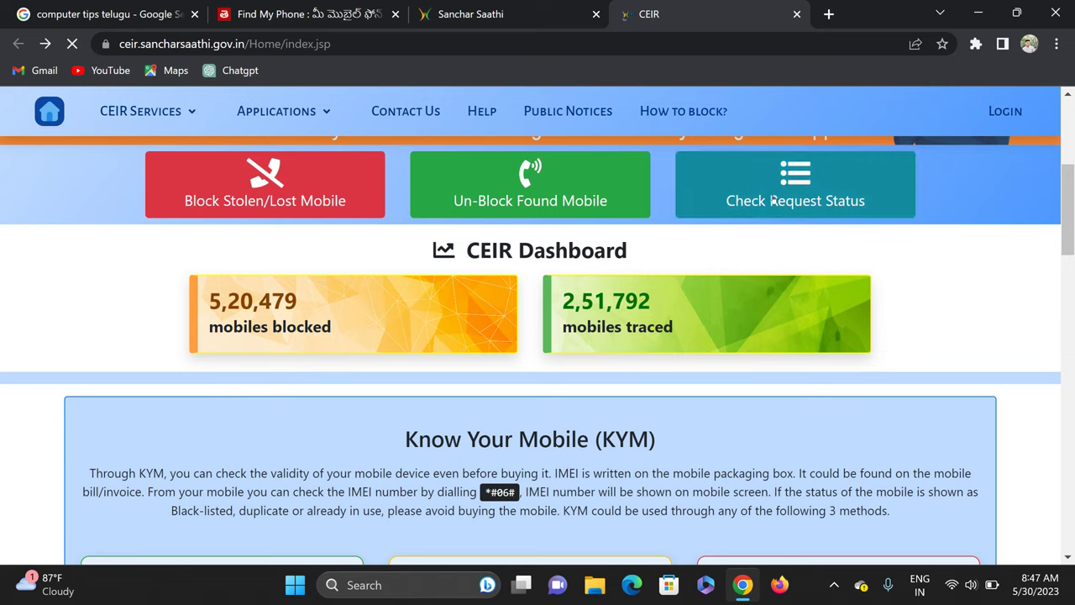
pyautogui.click(774, 204)
pyautogui.click(442, 329)
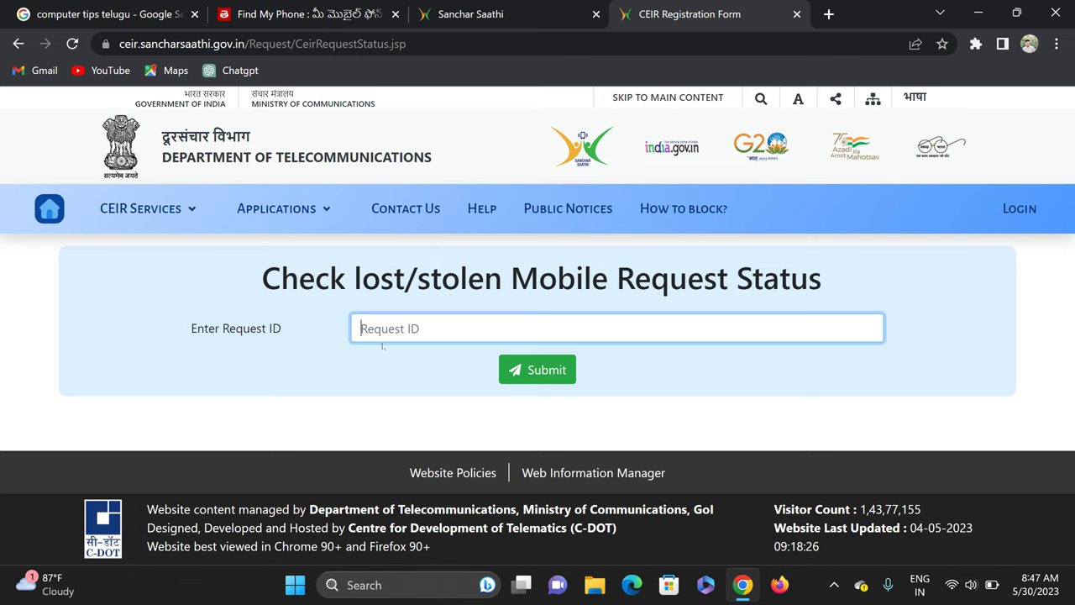
pyautogui.click(179, 212)
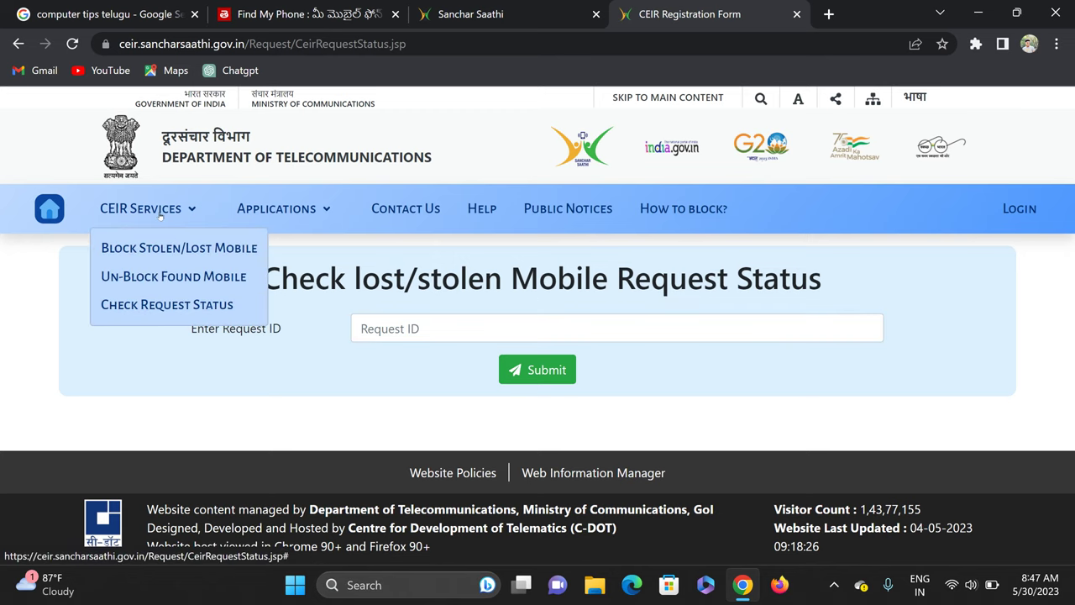
pyautogui.click(160, 207)
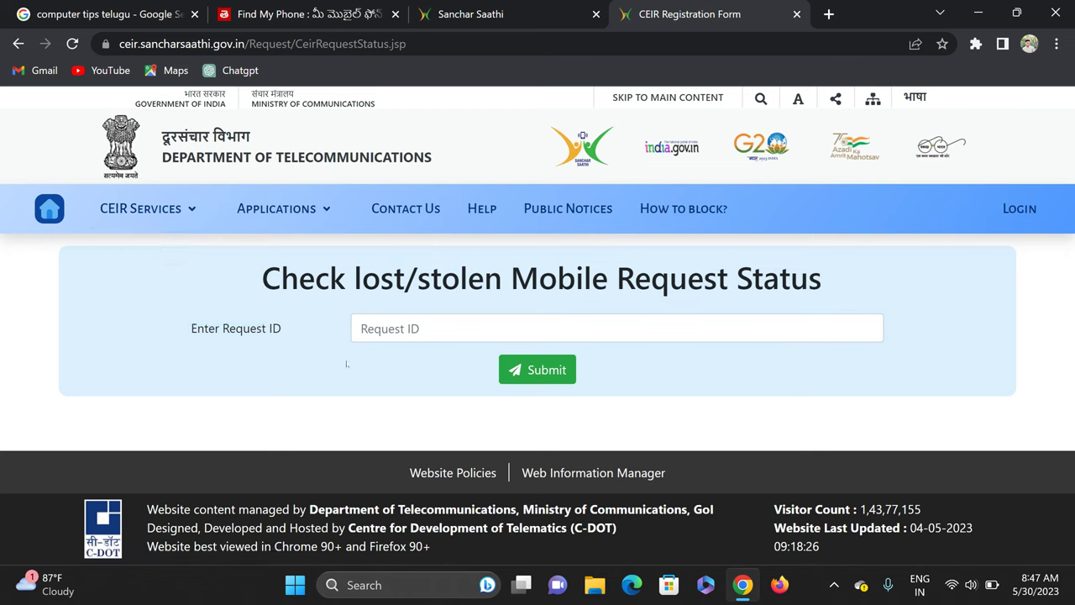
pyautogui.click(186, 215)
pyautogui.click(187, 214)
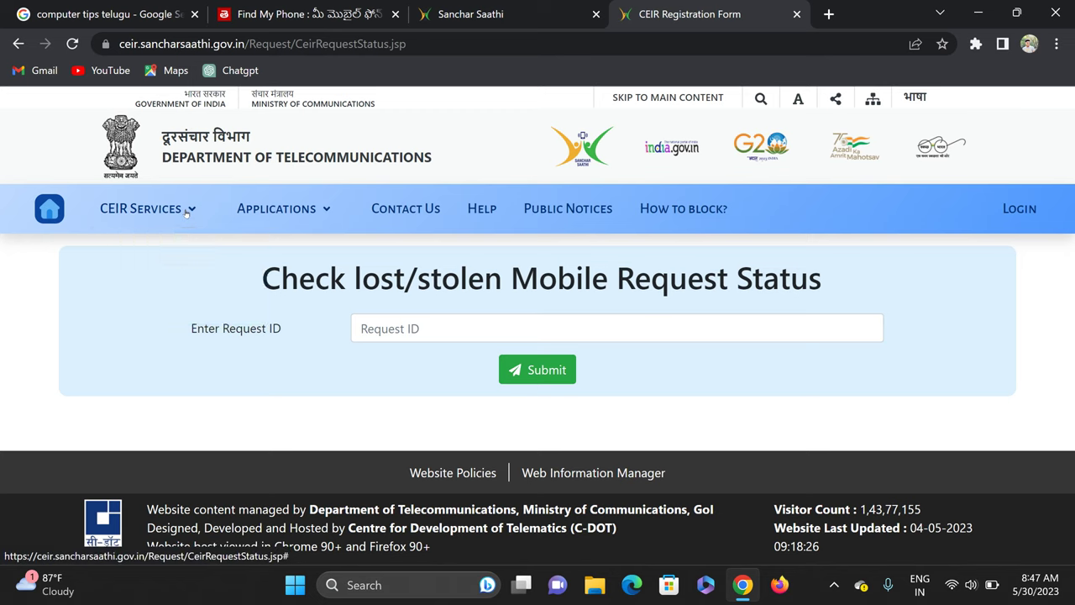
pyautogui.click(186, 213)
pyautogui.click(186, 214)
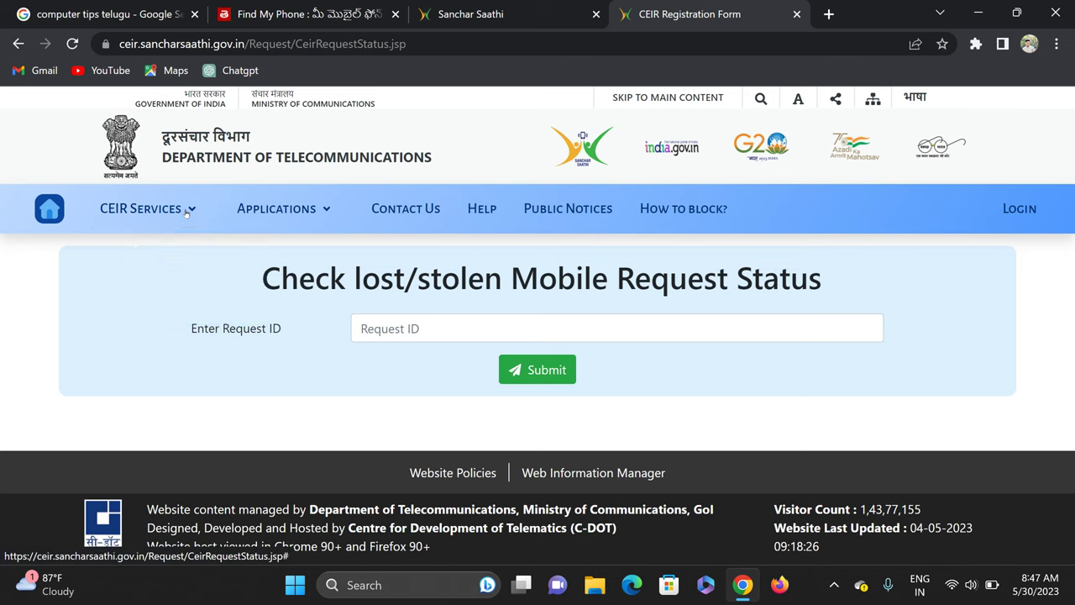